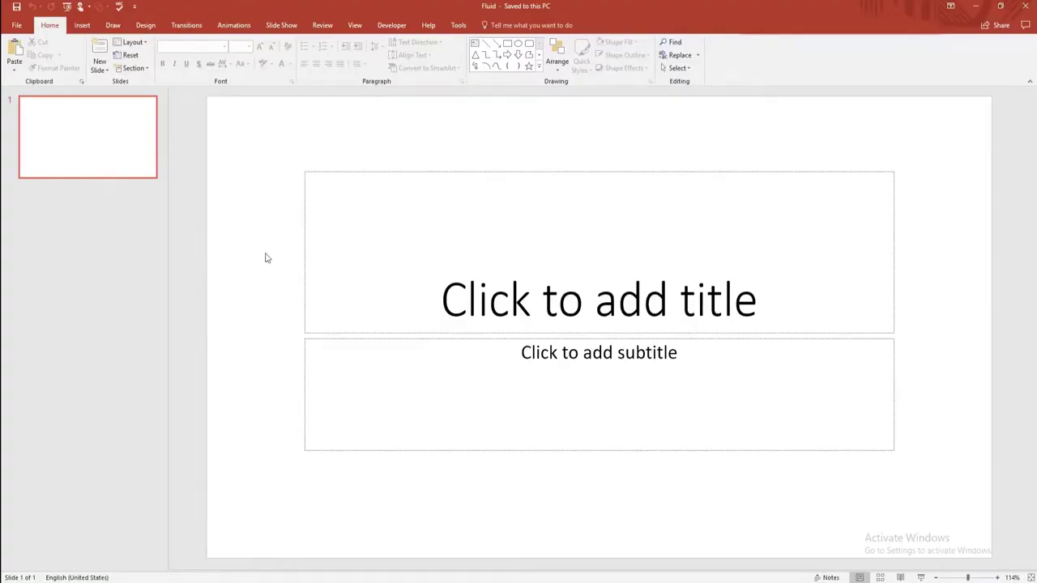
# Change the first slide's layout to Blank, removing its title and subtitle placeholders
pyautogui.click(146, 45)
pyautogui.click(150, 182)
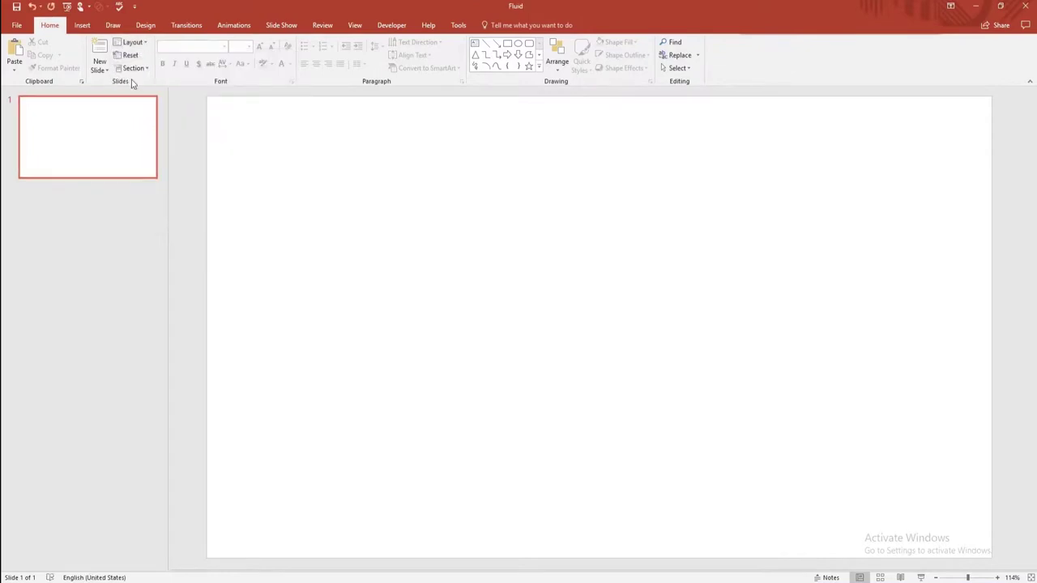
# Draw a rectangle spanning the entire slide and remove its outline
pyautogui.click(81, 25)
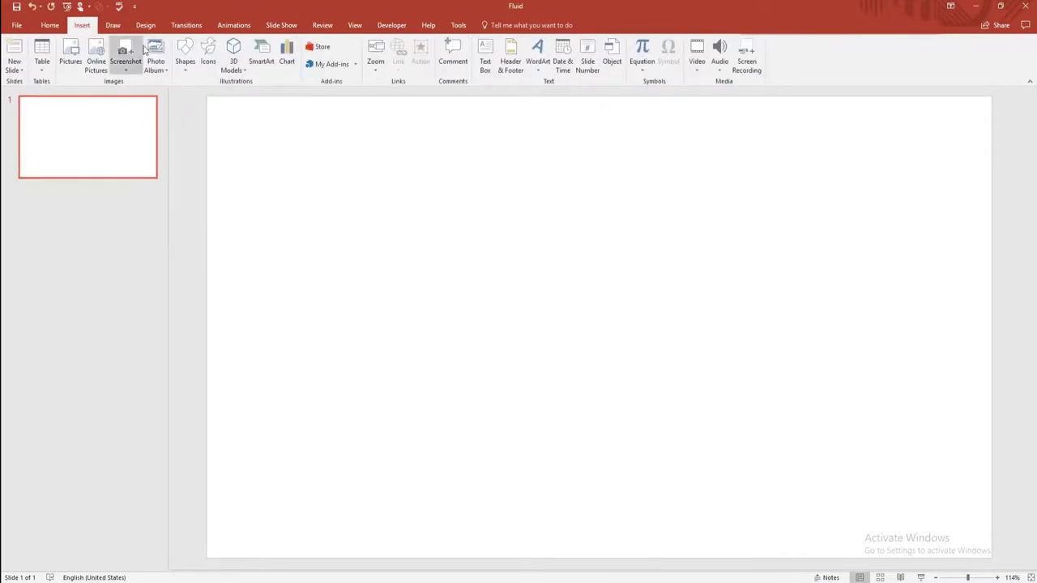
pyautogui.click(185, 53)
pyautogui.click(181, 152)
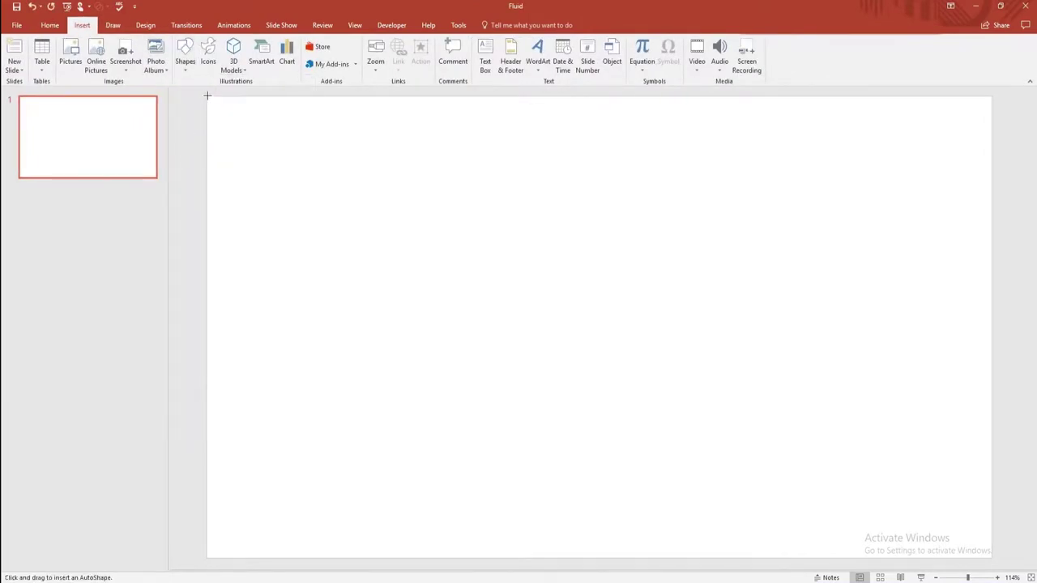
pyautogui.moveTo(207, 95); pyautogui.dragTo(991, 557)
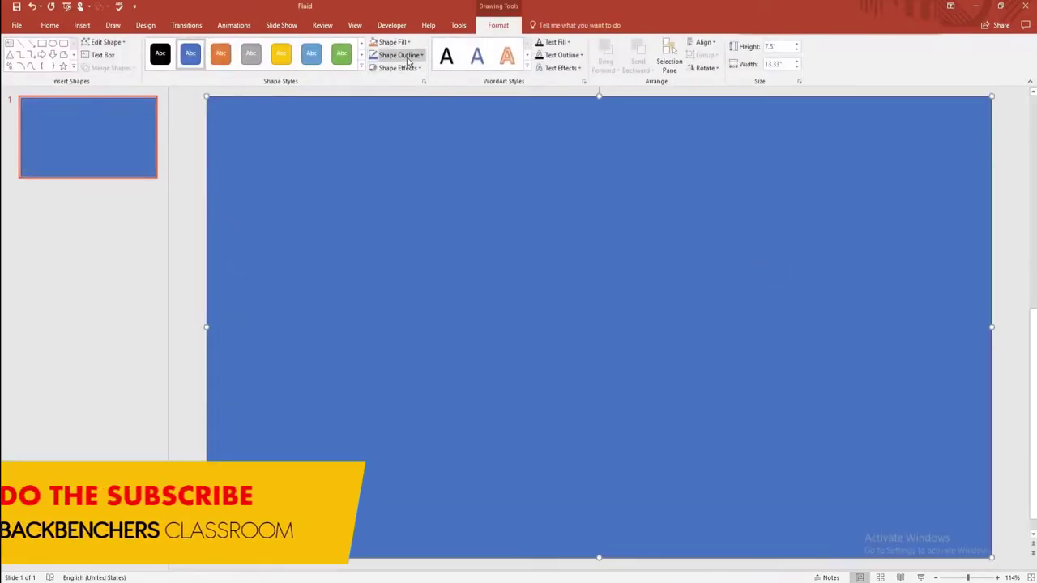
pyautogui.click(409, 61)
pyautogui.click(405, 154)
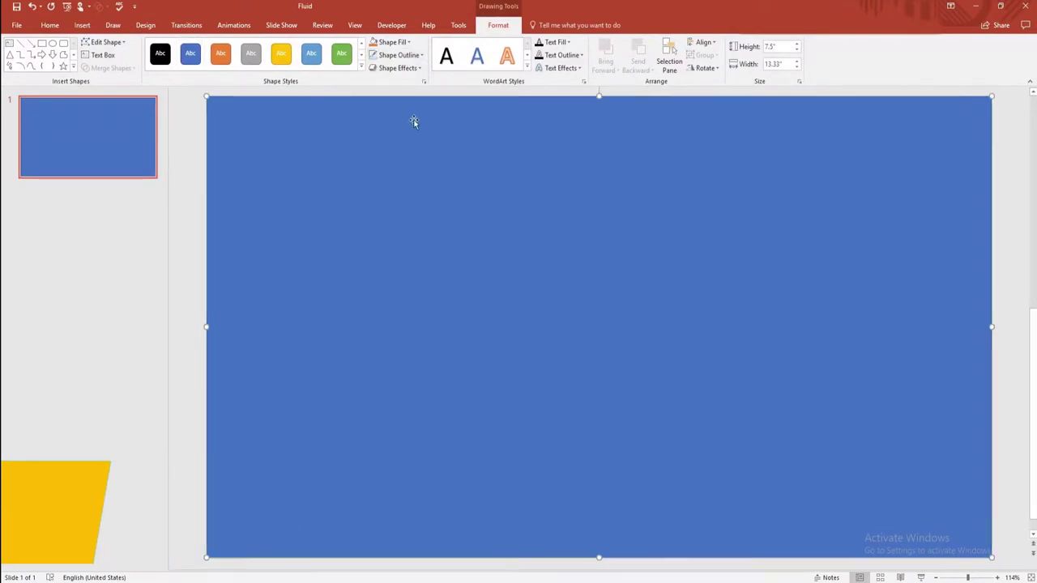
pyautogui.click(404, 43)
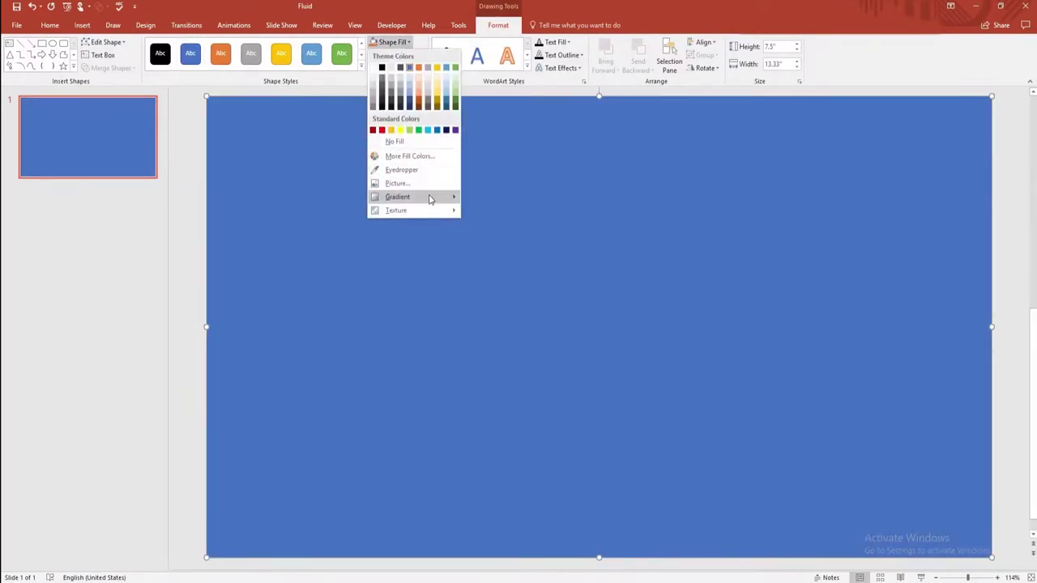
pyautogui.moveTo(398, 197)
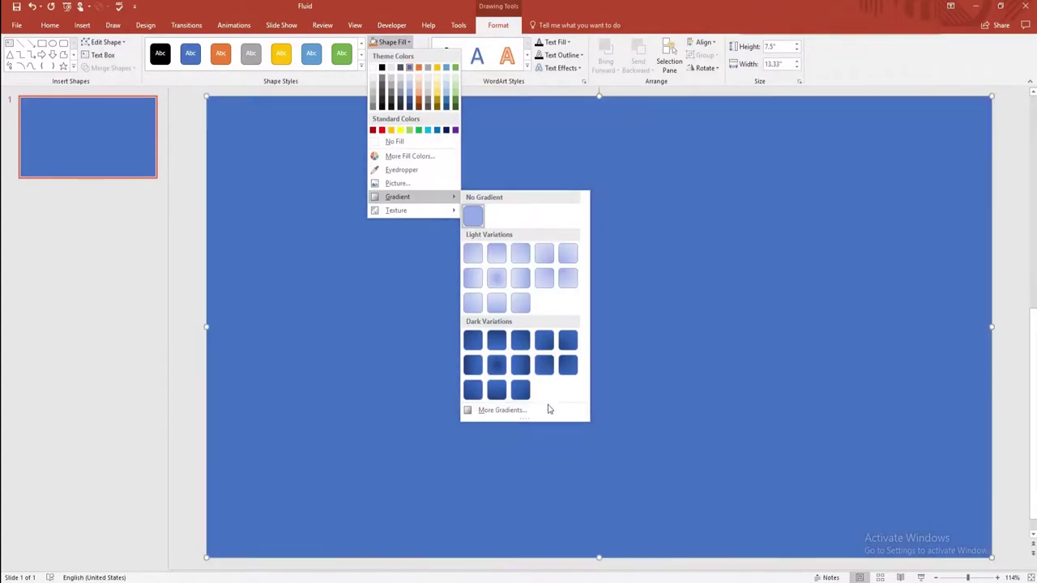
# Give the rectangle a radial gradient fill radiating from the centre
pyautogui.click(502, 410)
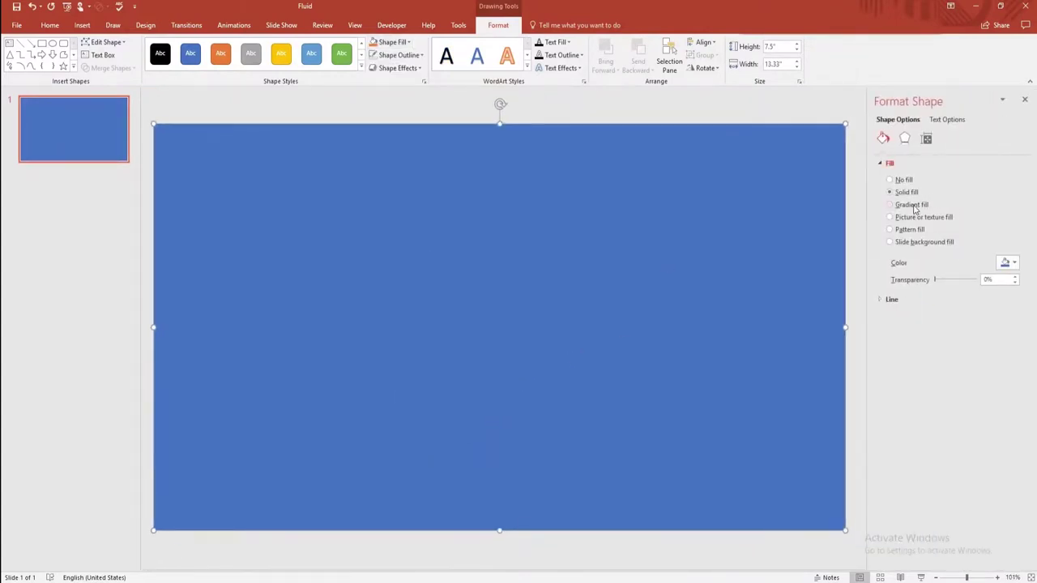
pyautogui.click(913, 206)
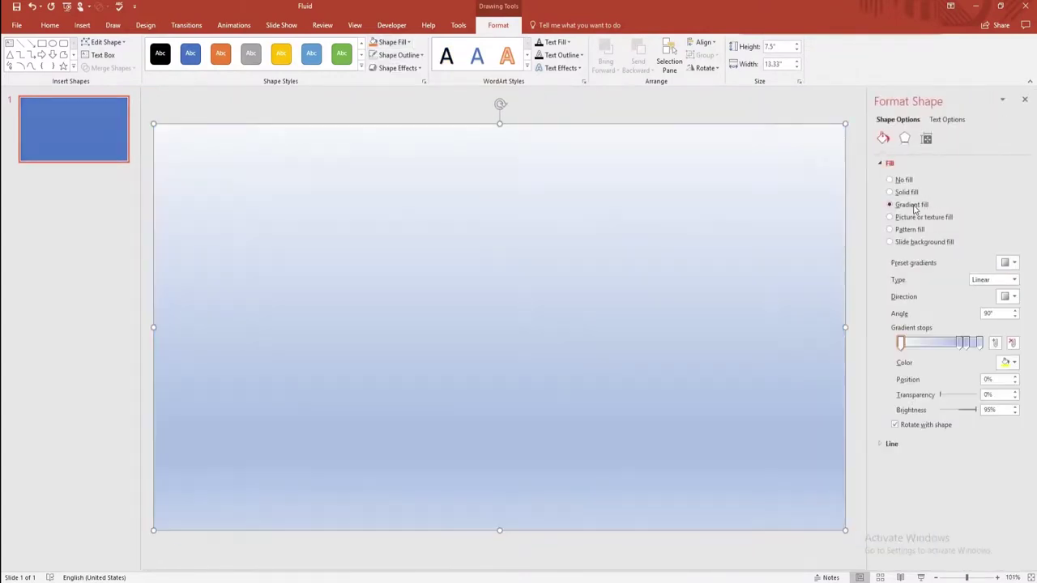
pyautogui.click(1012, 344)
pyautogui.moveTo(967, 342); pyautogui.dragTo(897, 342)
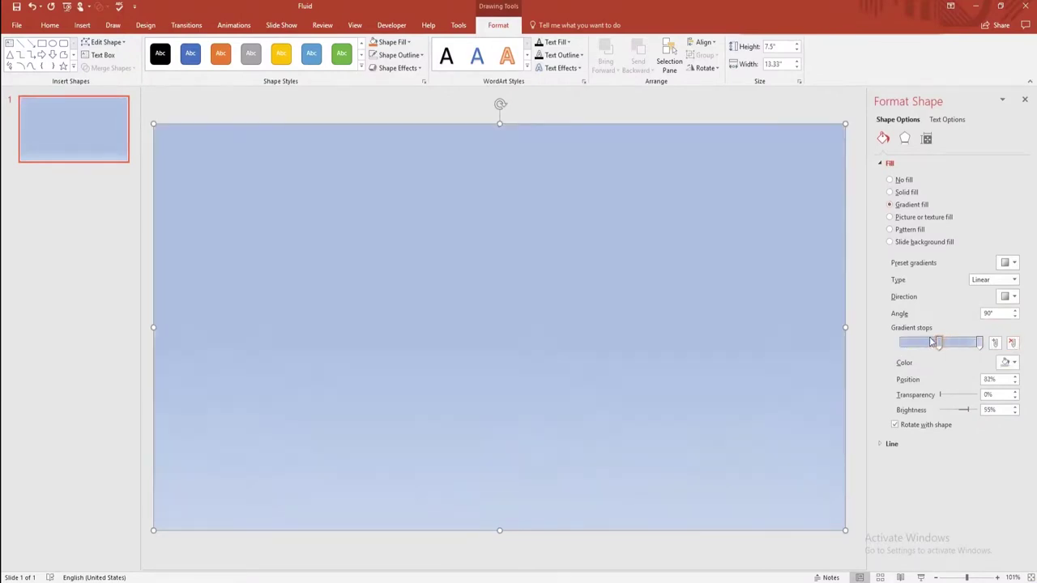
pyautogui.click(1007, 281)
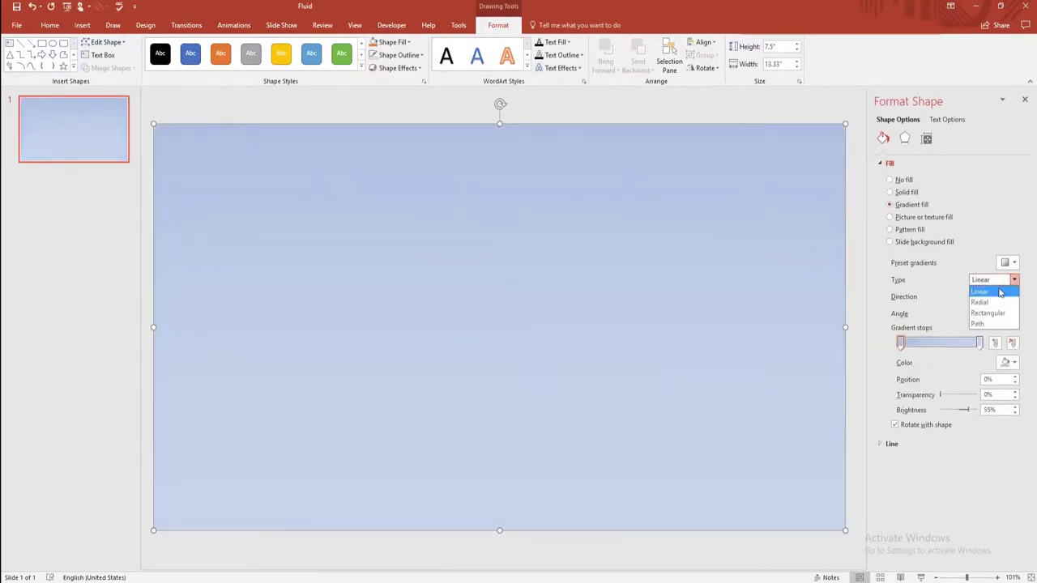
pyautogui.click(985, 303)
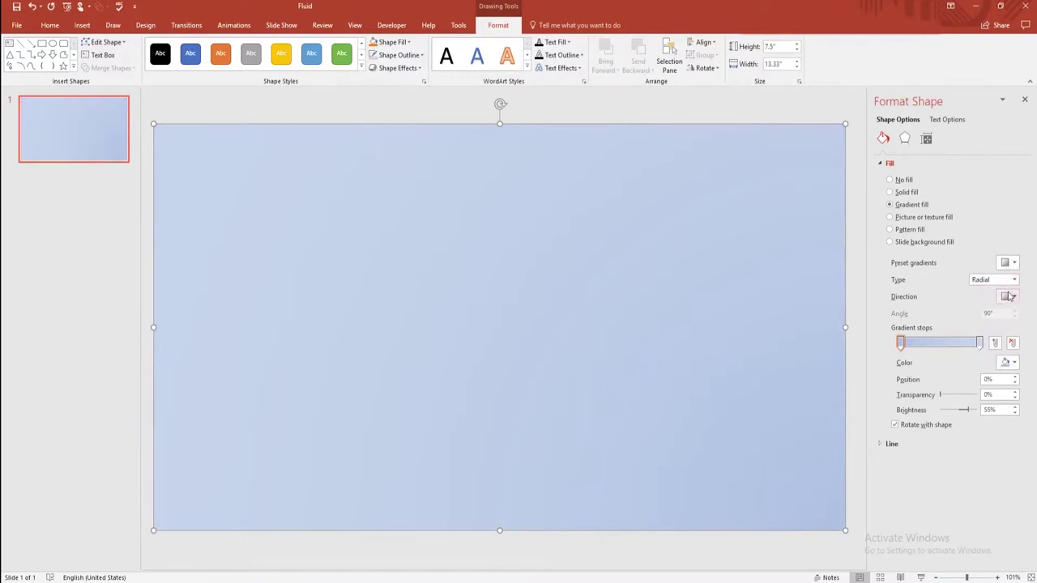
pyautogui.click(1010, 298)
pyautogui.click(981, 316)
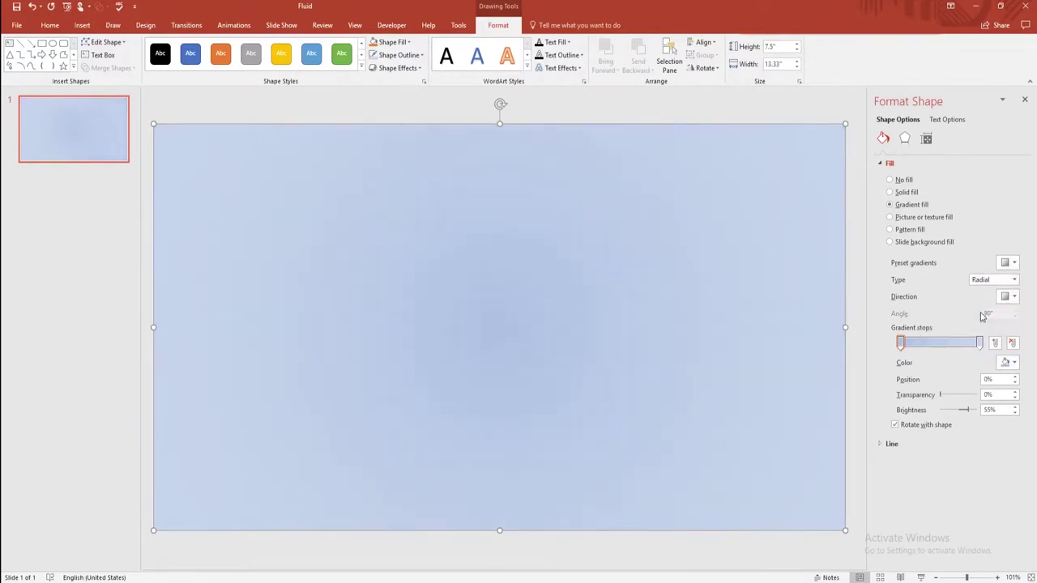
# Set the gradient stops to purple and dark blue, darkened to -63% brightness
pyautogui.click(1006, 364)
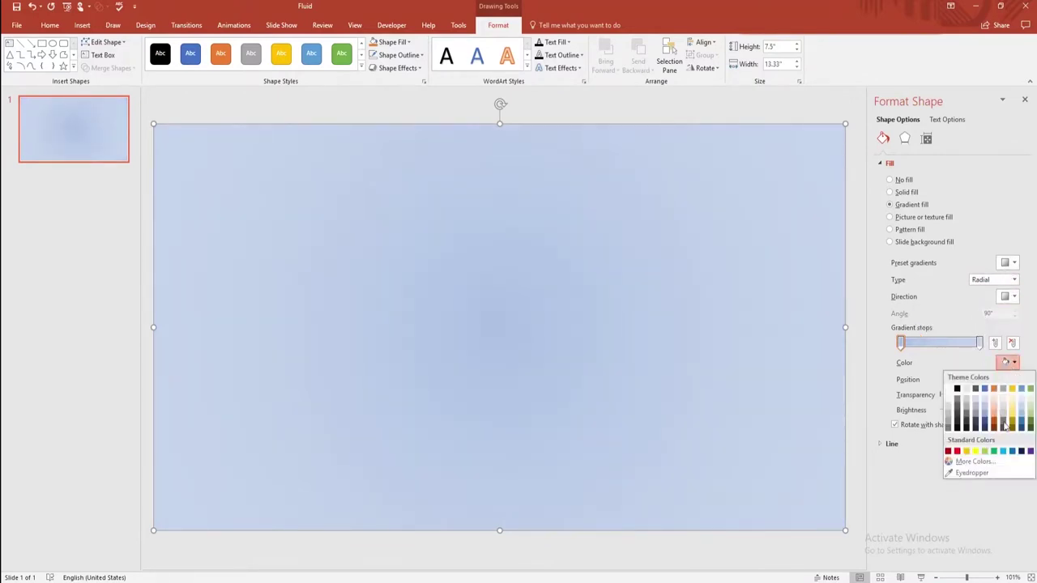
pyautogui.click(1031, 451)
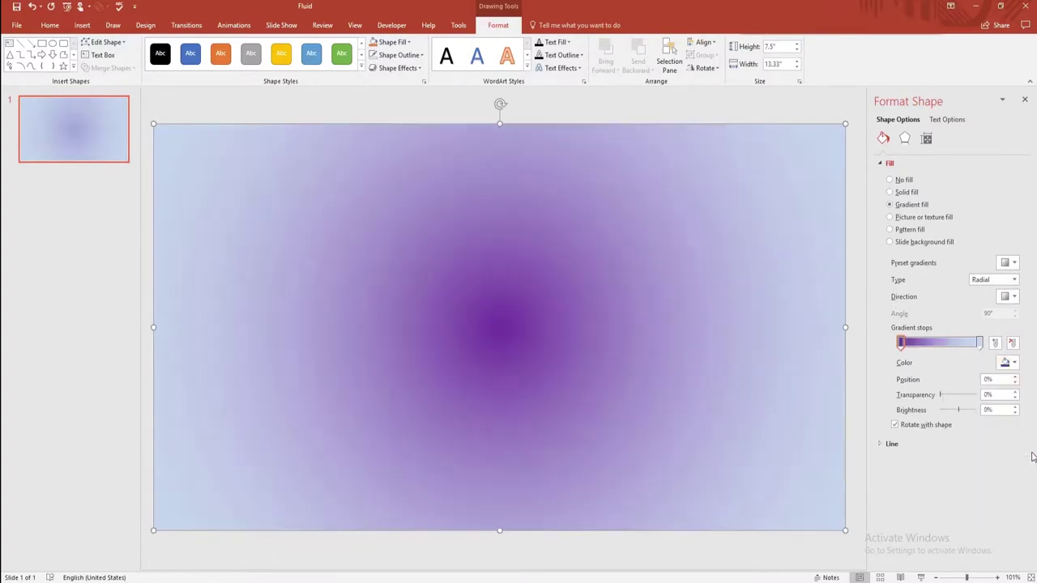
pyautogui.click(978, 343)
pyautogui.click(1007, 364)
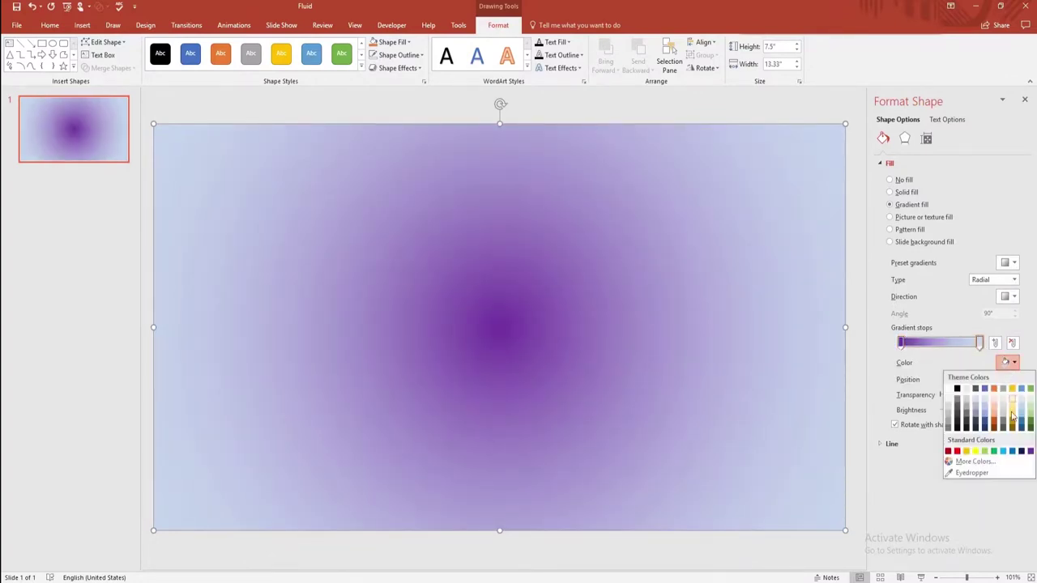
pyautogui.click(1021, 451)
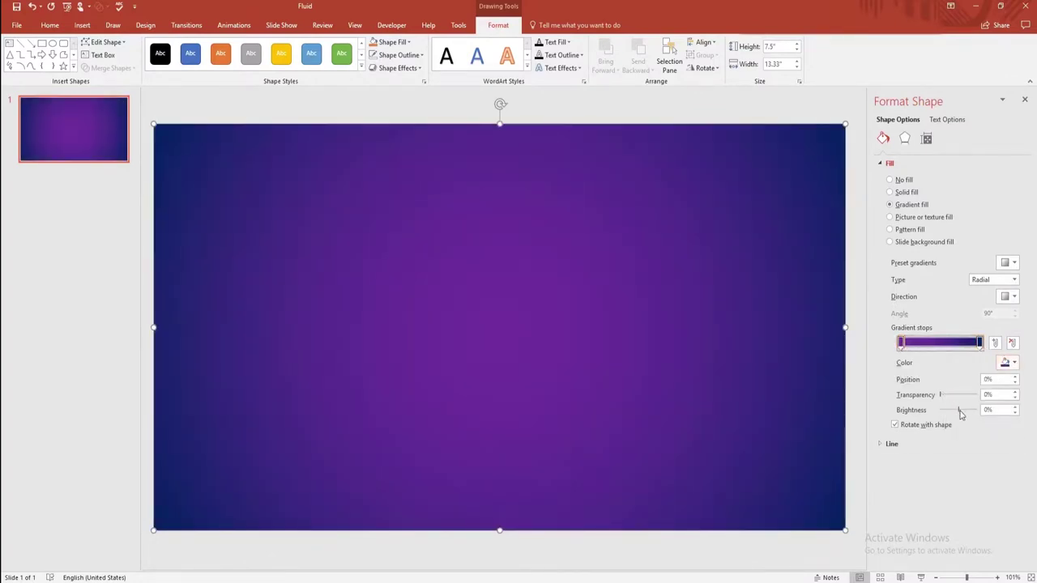
pyautogui.moveTo(960, 412); pyautogui.dragTo(949, 410)
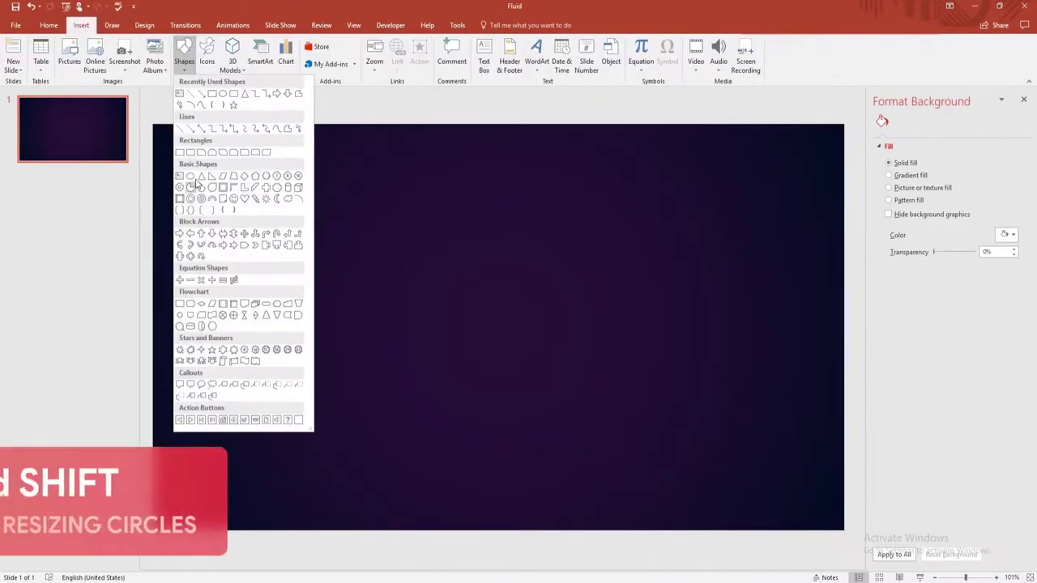
# Draw an outline-free circle in the middle of the slide
pyautogui.click(192, 178)
pyautogui.moveTo(369, 189); pyautogui.dragTo(634, 465)
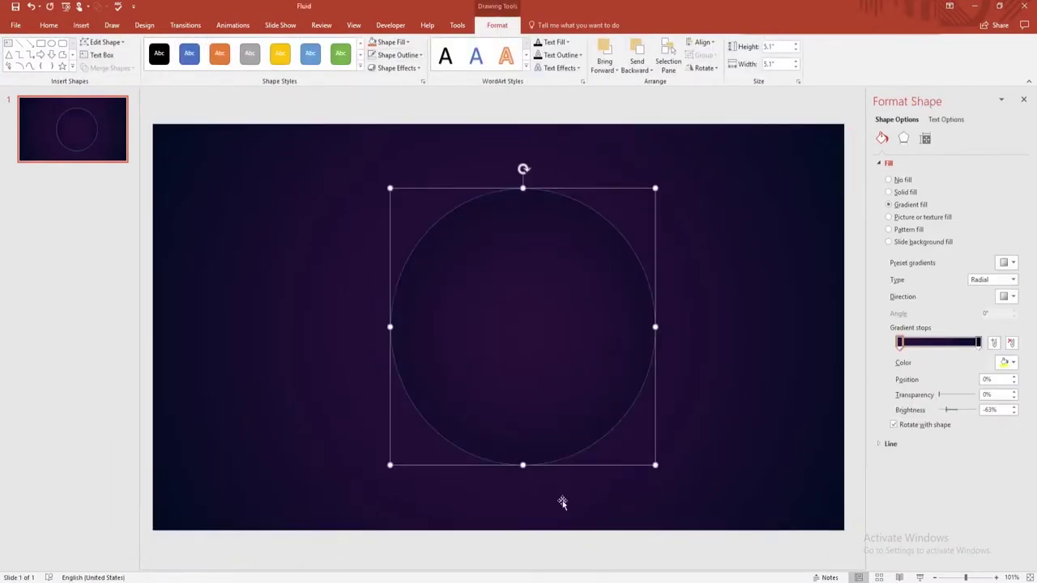
pyautogui.click(374, 55)
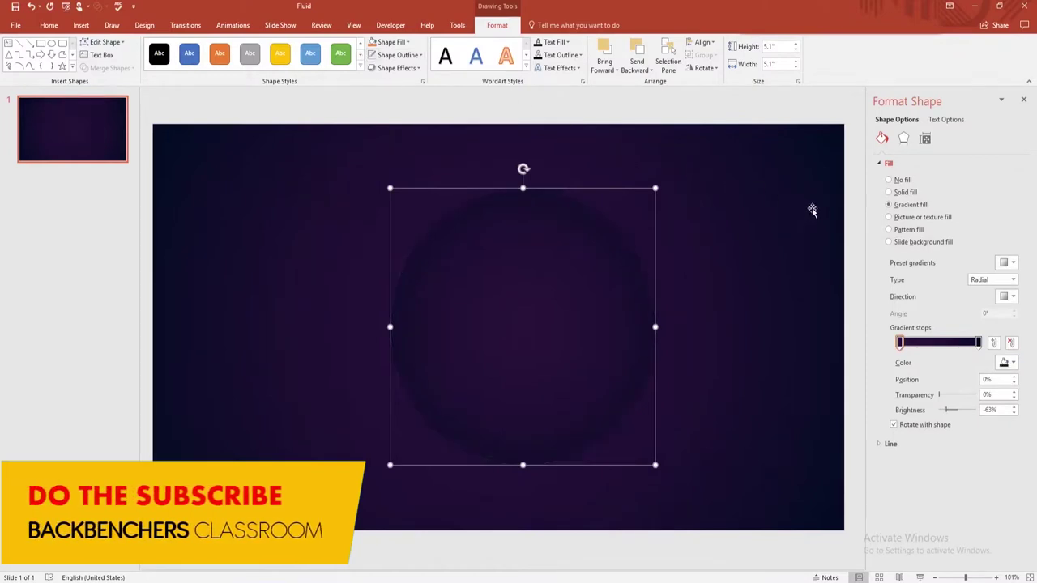
# Give the circle a 45° linear gradient at 50% transparency and move it top-left
pyautogui.click(990, 281)
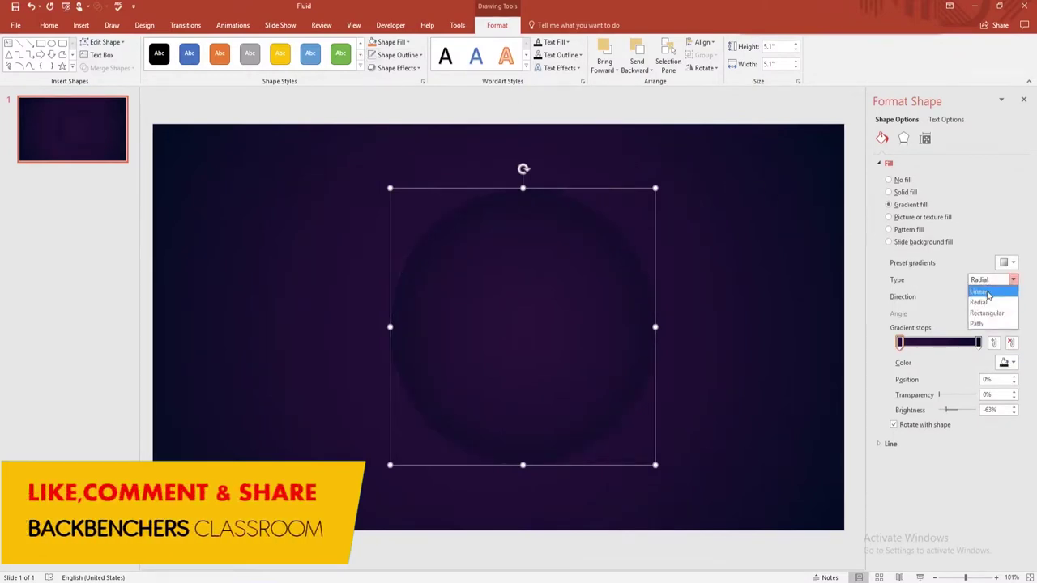
pyautogui.click(982, 291)
pyautogui.click(1008, 297)
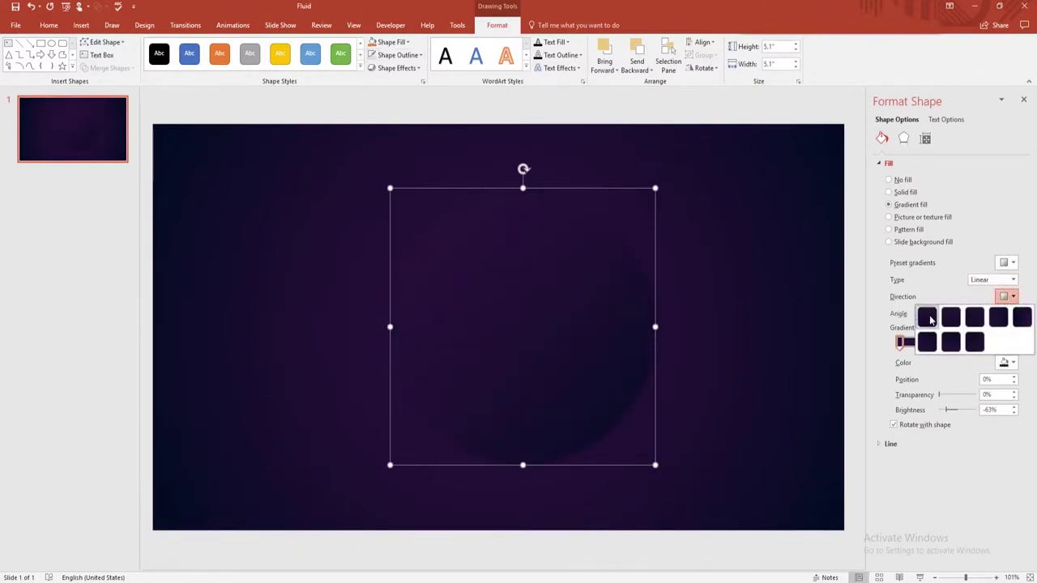
pyautogui.click(929, 318)
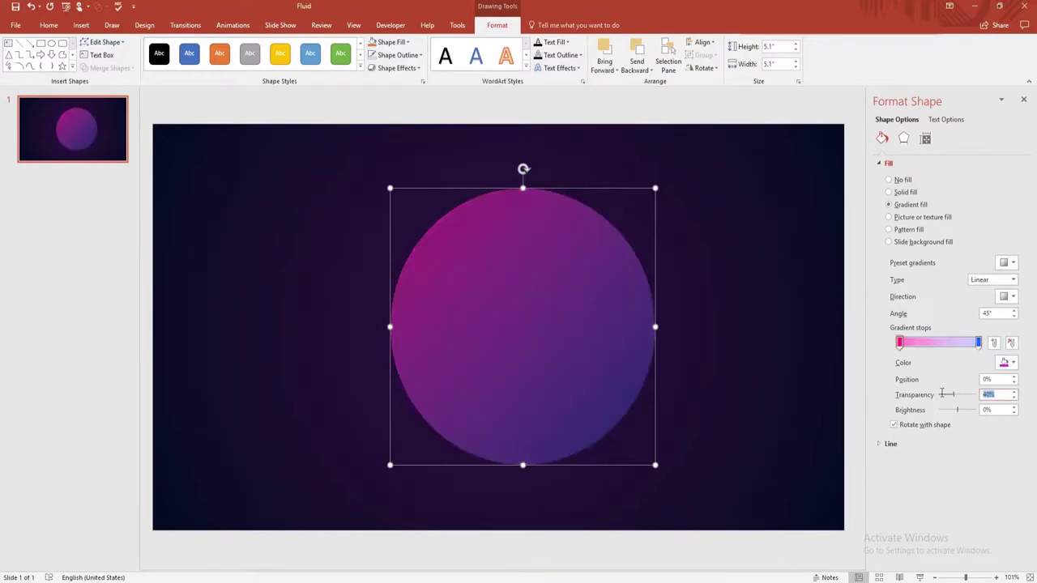
pyautogui.write('50')
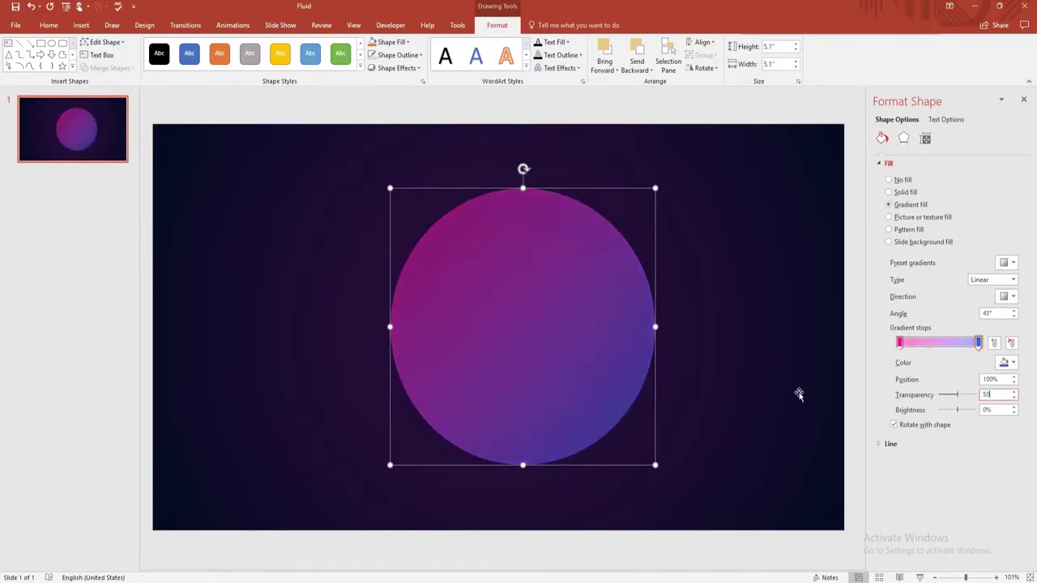
pyautogui.moveTo(579, 341); pyautogui.dragTo(383, 258)
# Duplicate the circle, move the copy lower right, and give it a yellow end stop at 20% transparency
pyautogui.click(383, 258)
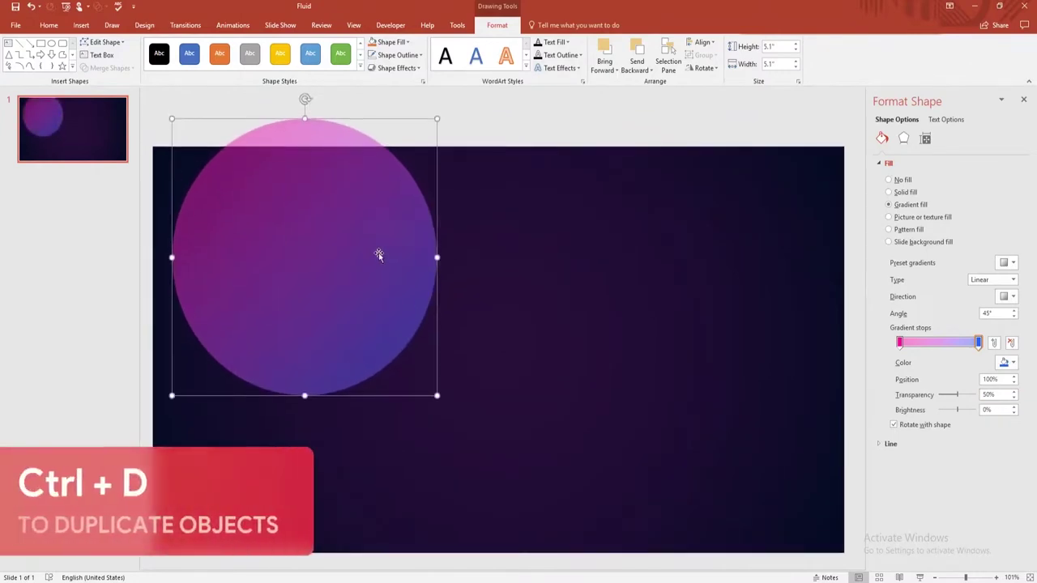
pyautogui.hotkey('ctrl', 'd')
pyautogui.moveTo(378, 256); pyautogui.dragTo(685, 352)
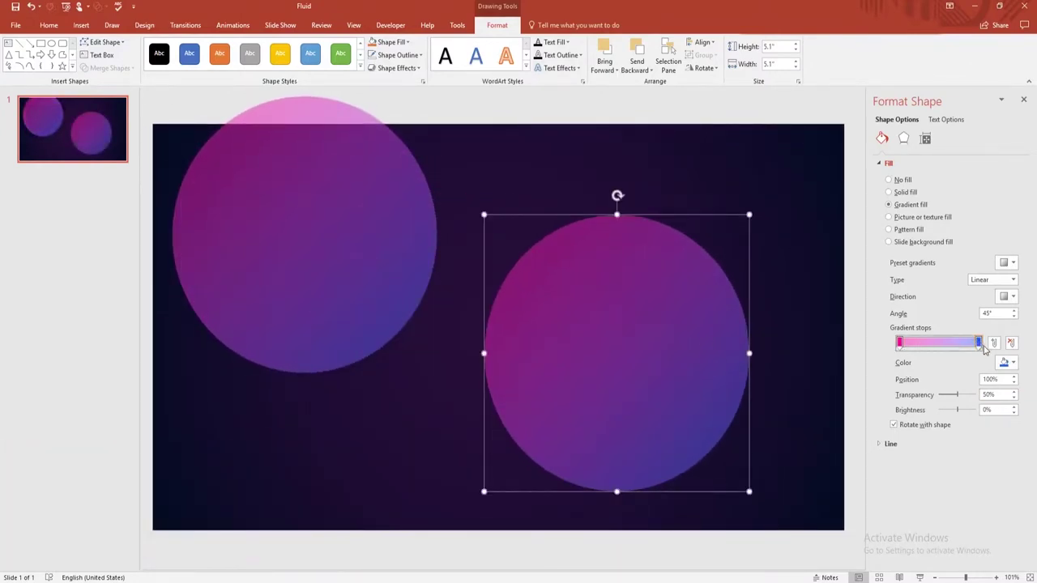
pyautogui.click(1013, 363)
pyautogui.click(977, 453)
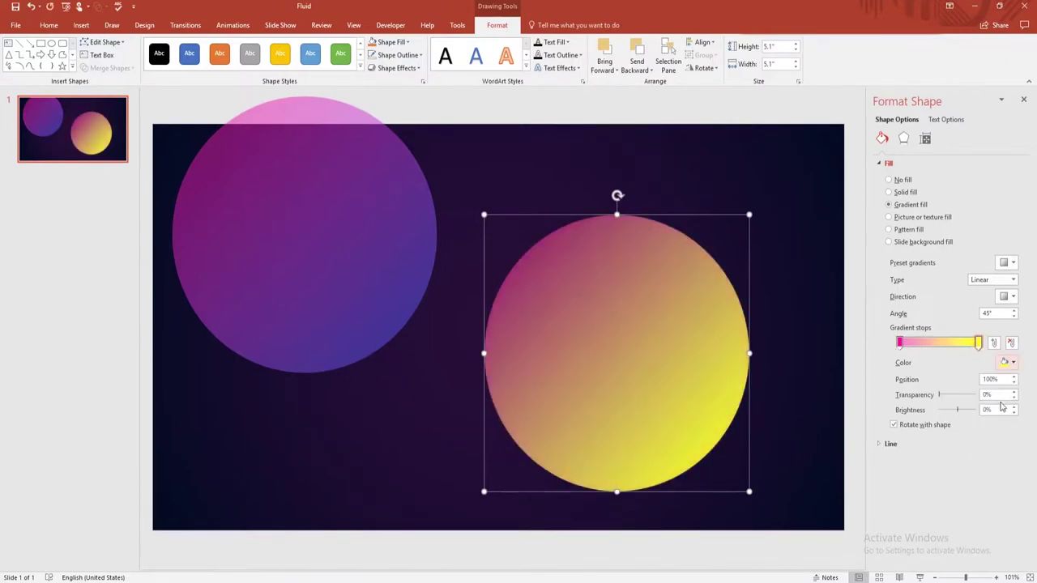
pyautogui.write('20')
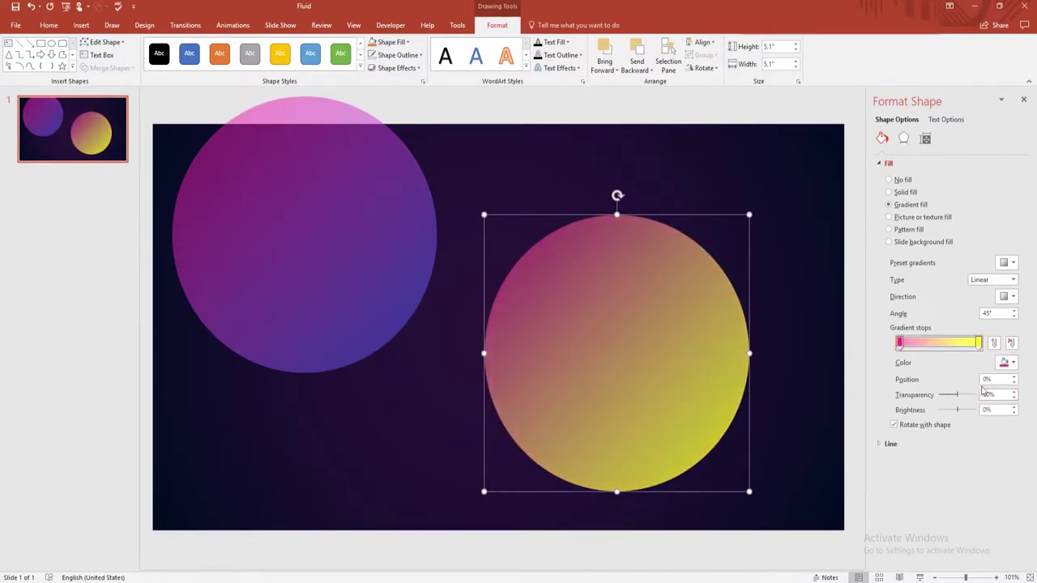
pyautogui.click(356, 25)
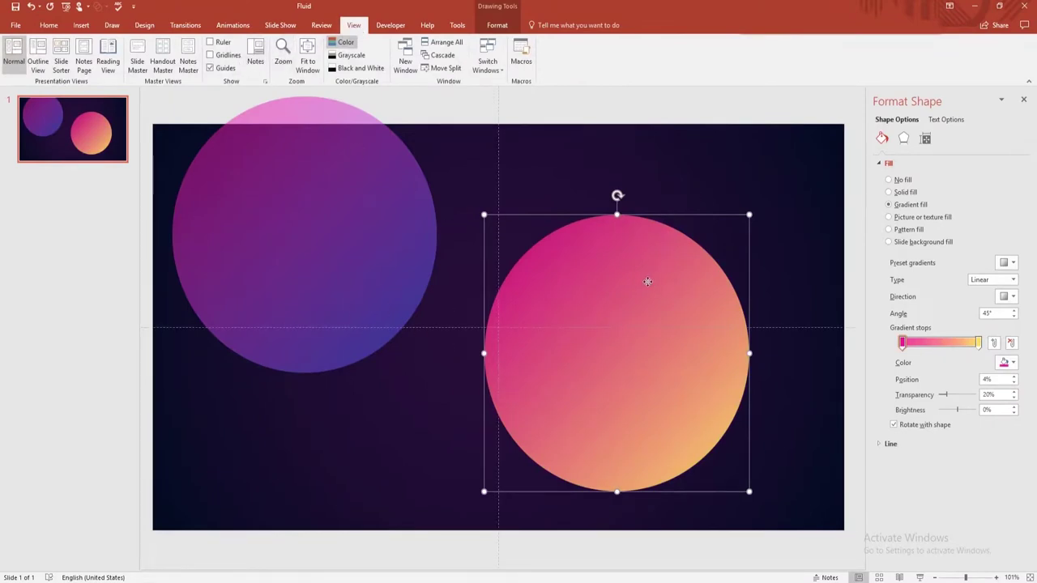
# Centre the pink copy and slide the purple circle behind it so they overlap
pyautogui.moveTo(648, 281); pyautogui.dragTo(542, 239)
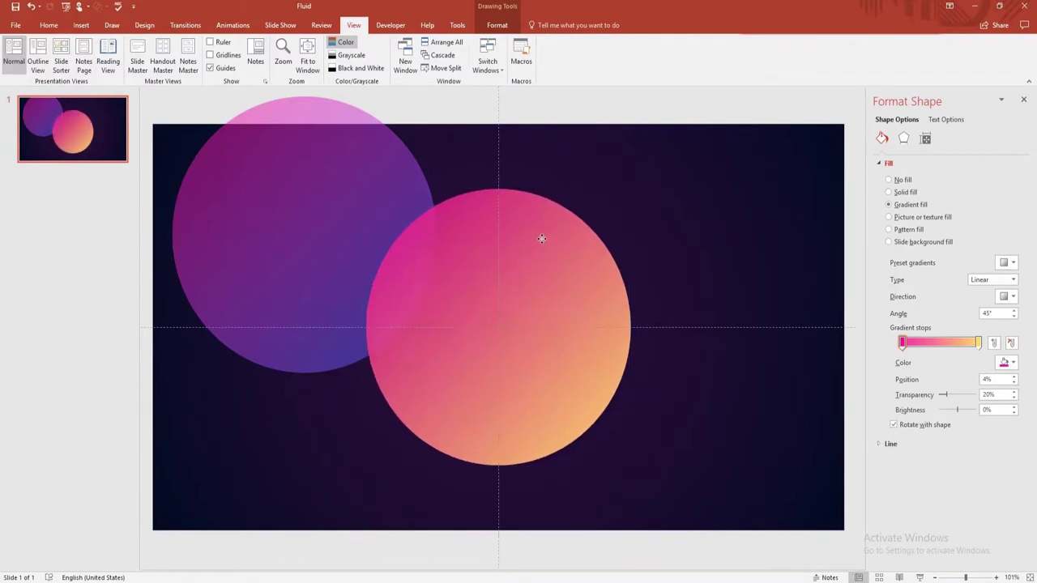
pyautogui.click(472, 116)
pyautogui.click(304, 193)
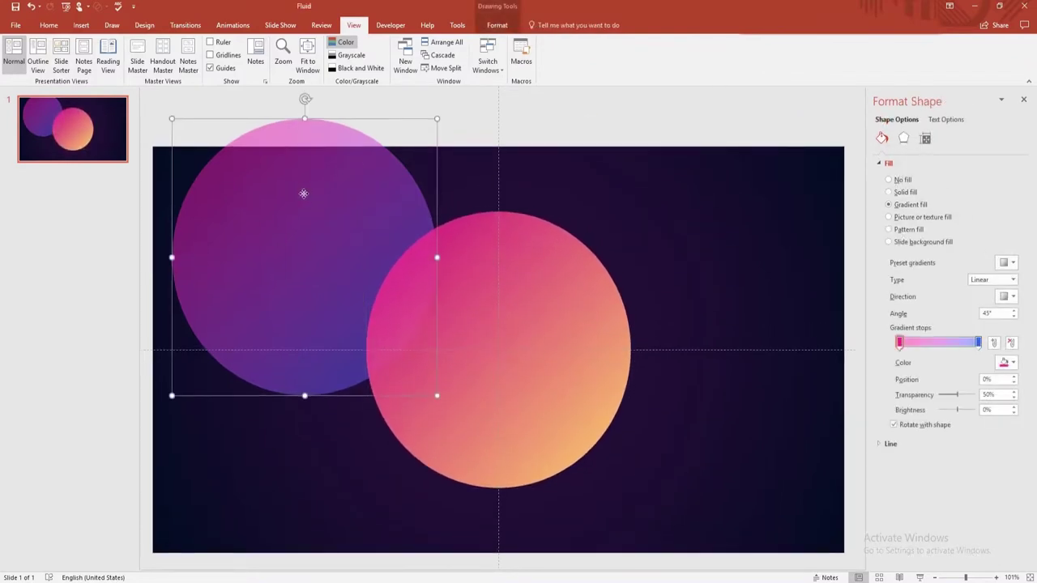
pyautogui.moveTo(304, 193)
pyautogui.mouseDown()
pyautogui.moveTo(392, 261)
pyautogui.moveTo(485, 242)
pyautogui.mouseUp()
pyautogui.press('Right')
pyautogui.press('Down')
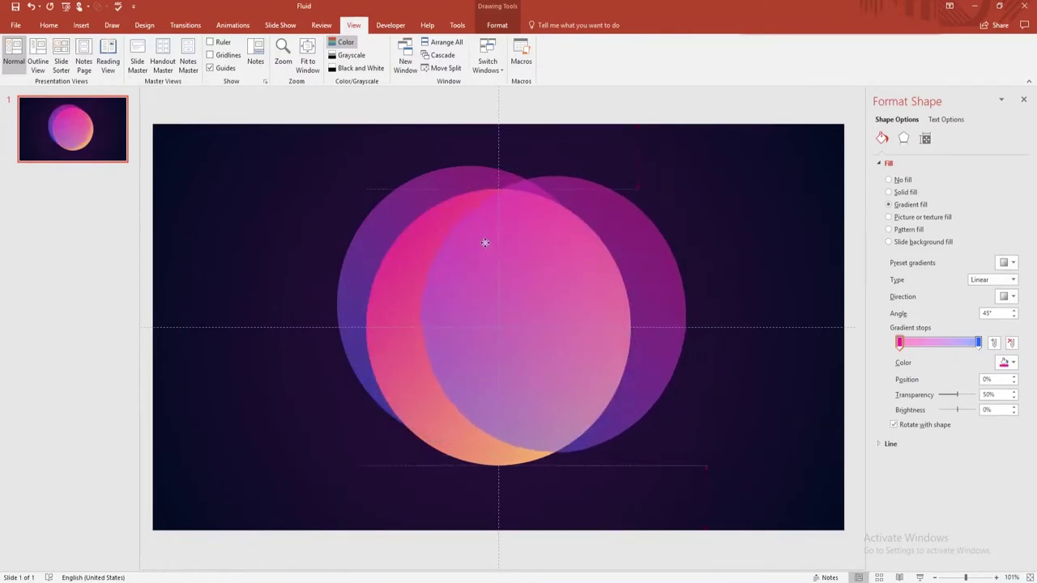
pyautogui.press('Escape')
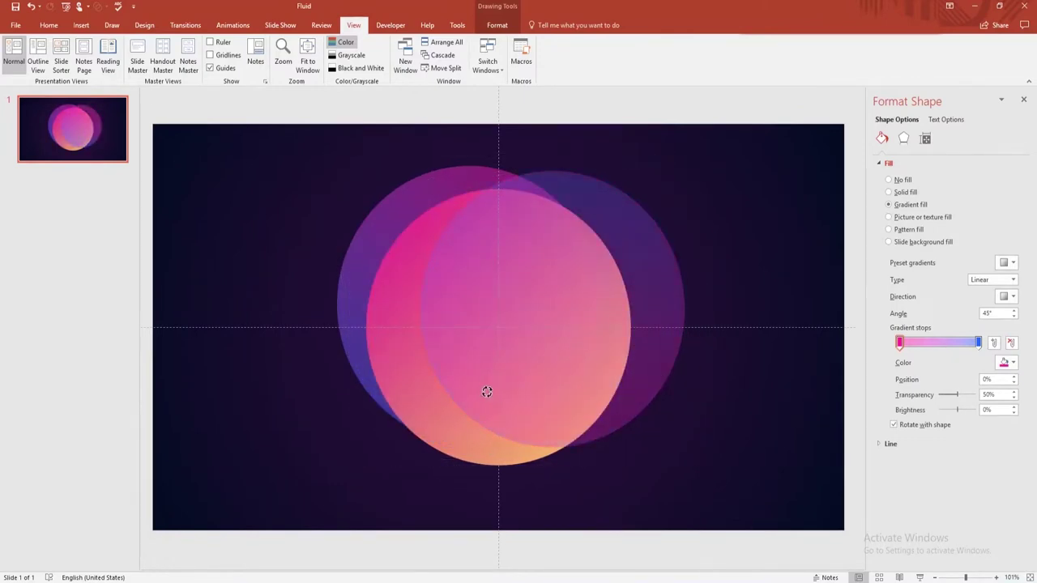
pyautogui.moveTo(486, 392); pyautogui.dragTo(531, 291)
# Bring the pink circle to front and reposition the rotated purple circles behind it
pyautogui.click(378, 350)
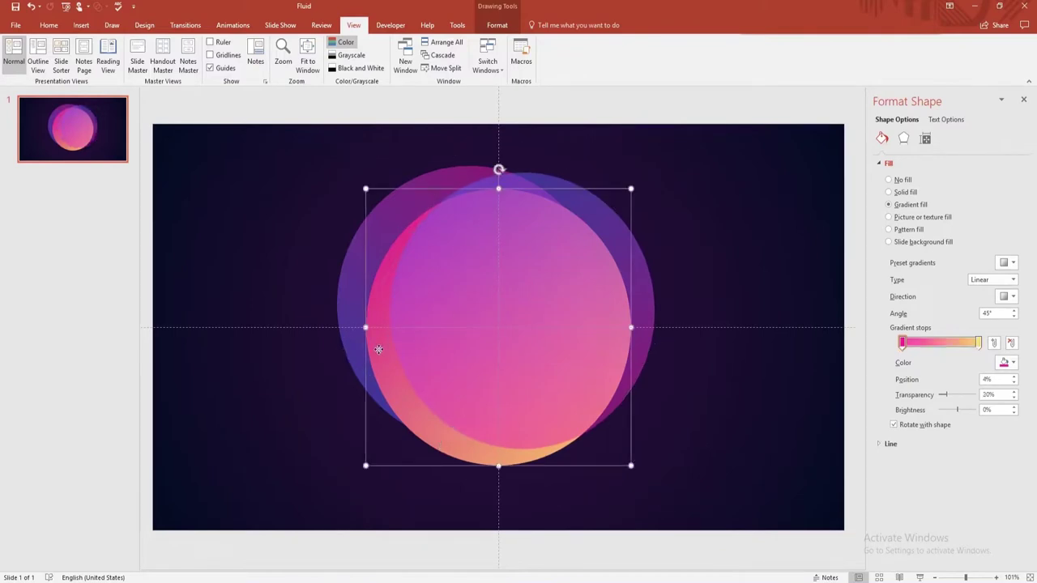
pyautogui.rightClick(379, 349)
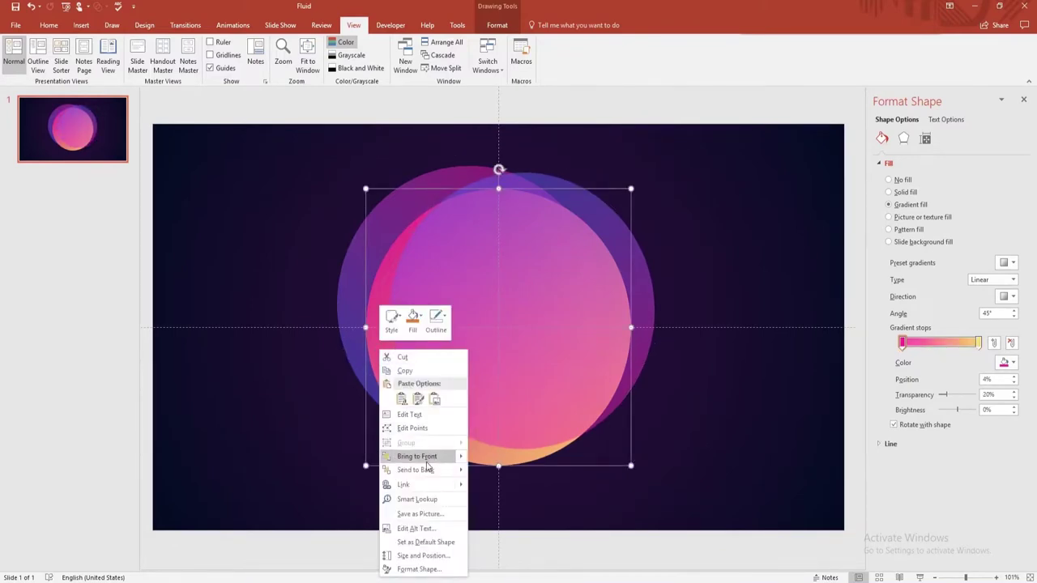
pyautogui.click(423, 460)
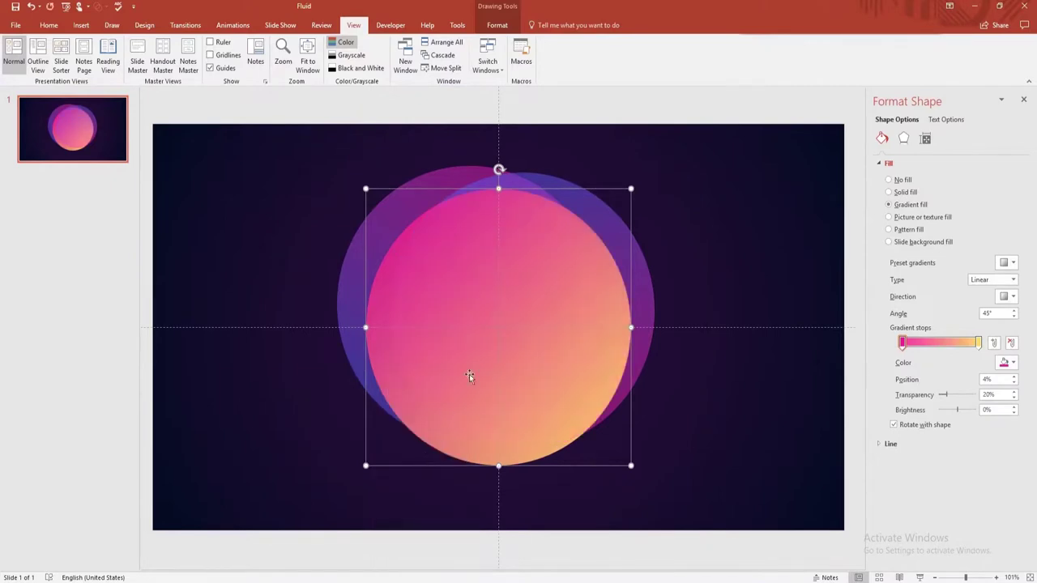
pyautogui.click(588, 218)
pyautogui.moveTo(590, 215)
pyautogui.mouseDown()
pyautogui.moveTo(630, 424)
pyautogui.moveTo(664, 331)
pyautogui.moveTo(359, 463)
pyautogui.mouseUp()
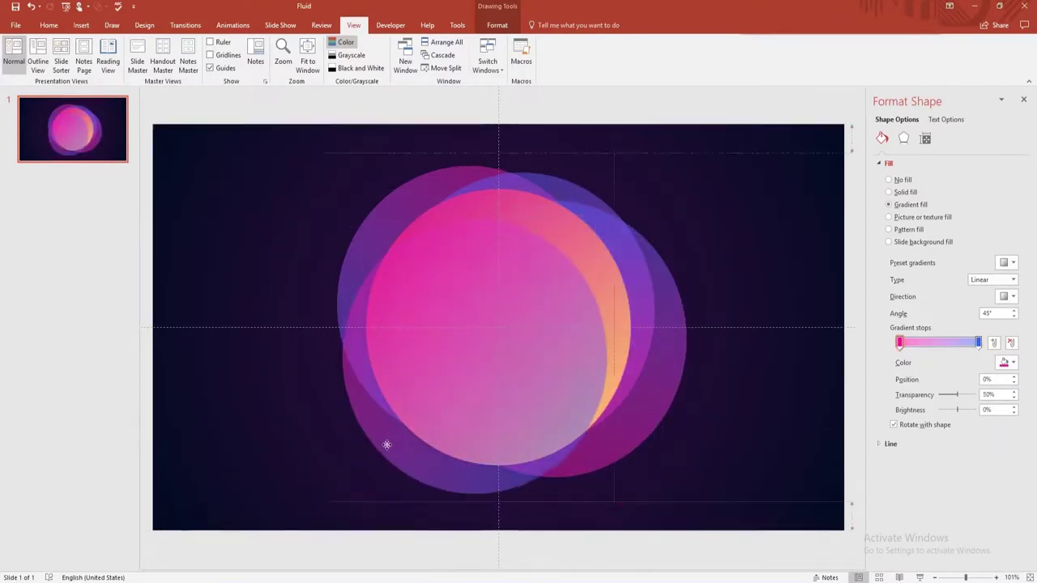
pyautogui.click(628, 104)
pyautogui.click(653, 384)
pyautogui.press('Escape')
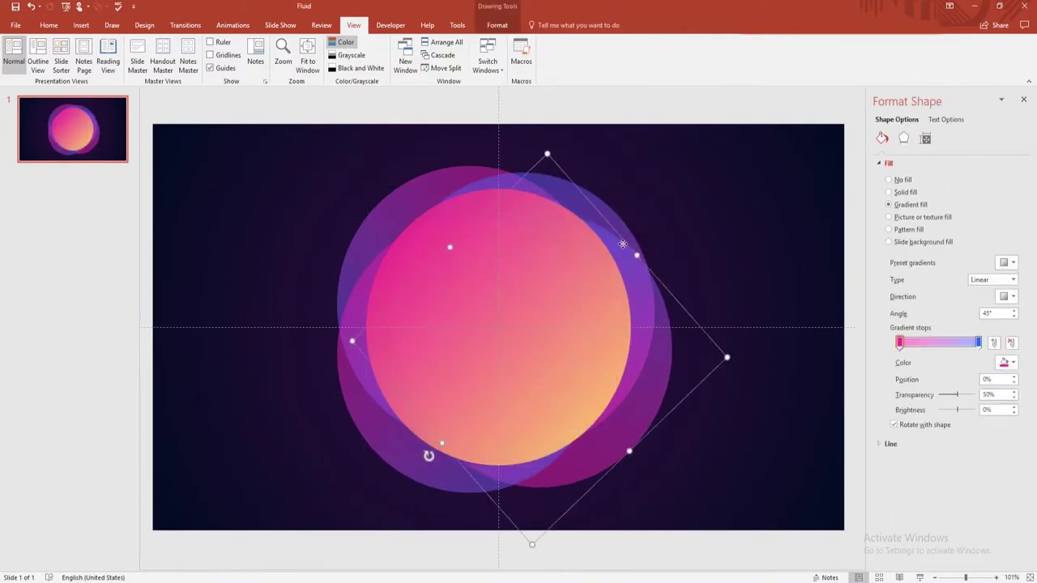
pyautogui.moveTo(428, 454)
pyautogui.mouseDown()
pyautogui.moveTo(580, 279)
pyautogui.moveTo(604, 341)
pyautogui.mouseUp()
pyautogui.rightClick(523, 194)
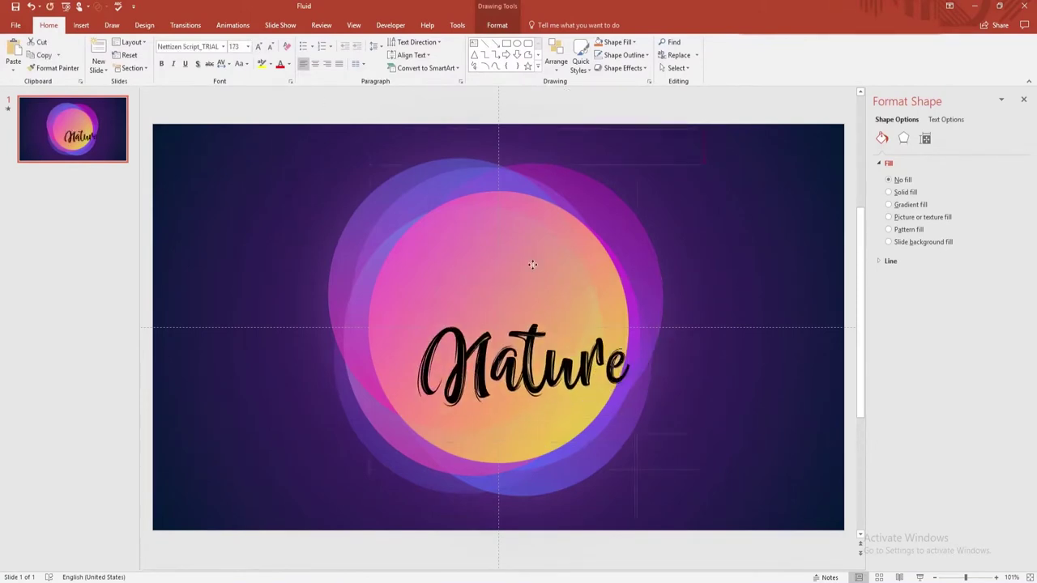
# Tilt the Nature text slightly counter-clockwise
pyautogui.click(520, 225)
pyautogui.moveTo(500, 205); pyautogui.dragTo(486, 207)
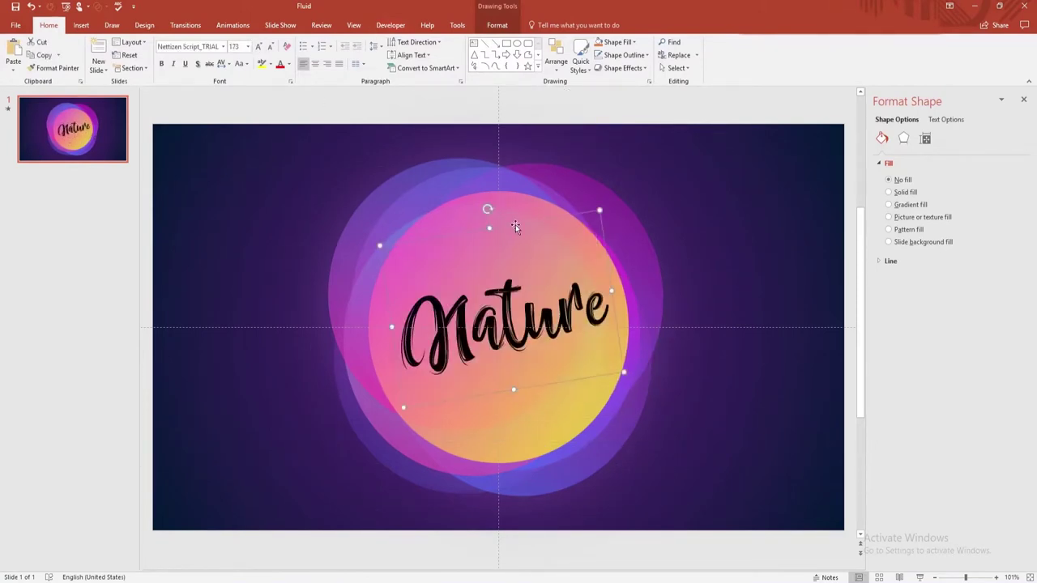
pyautogui.press('Escape')
pyautogui.click(510, 226)
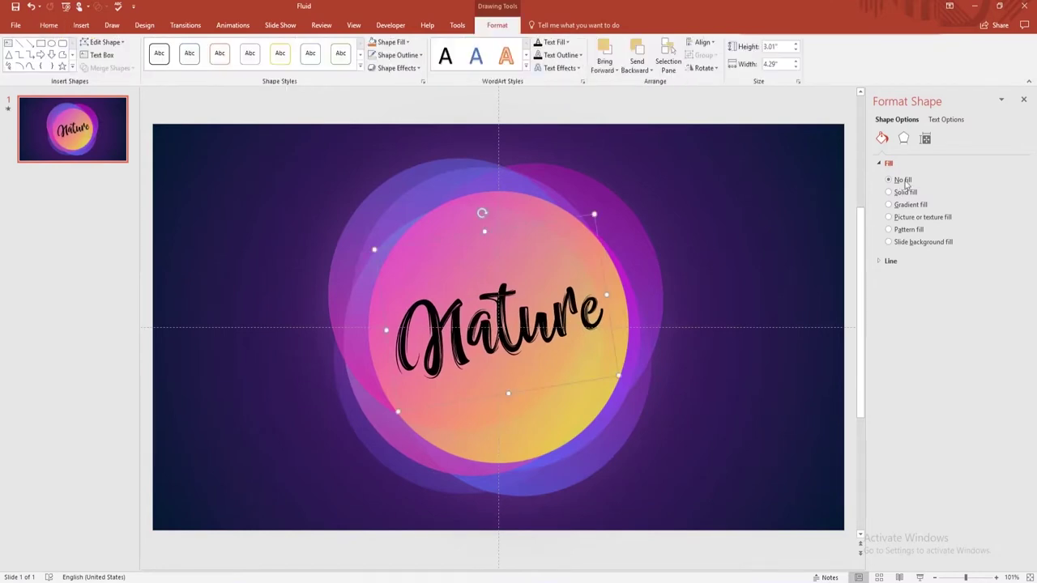
# Fill the Nature text with a lightened pale pink-to-yellow gradient instead of black
pyautogui.click(946, 120)
pyautogui.click(915, 208)
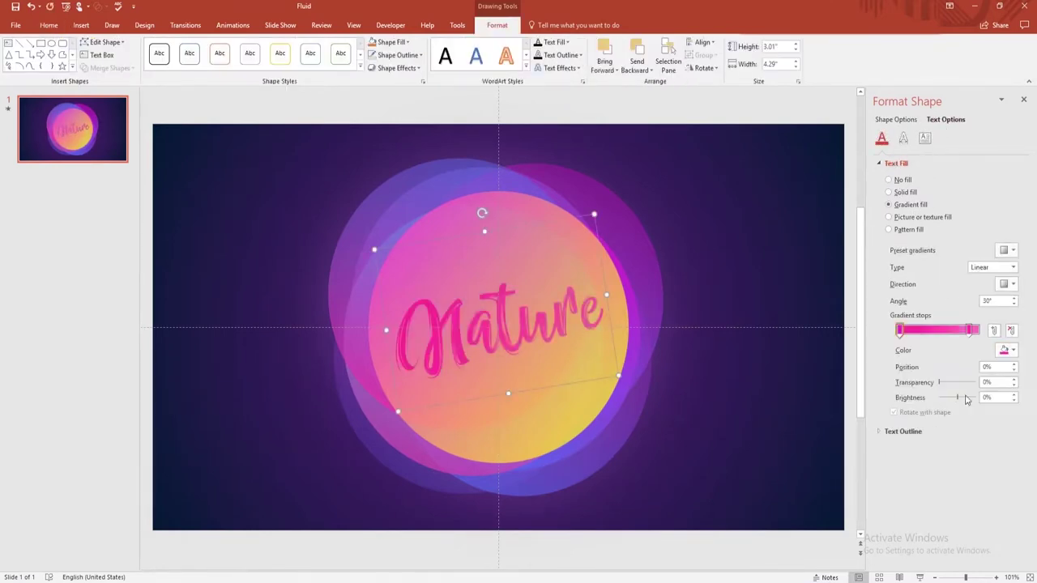
pyautogui.moveTo(958, 398); pyautogui.dragTo(965, 399)
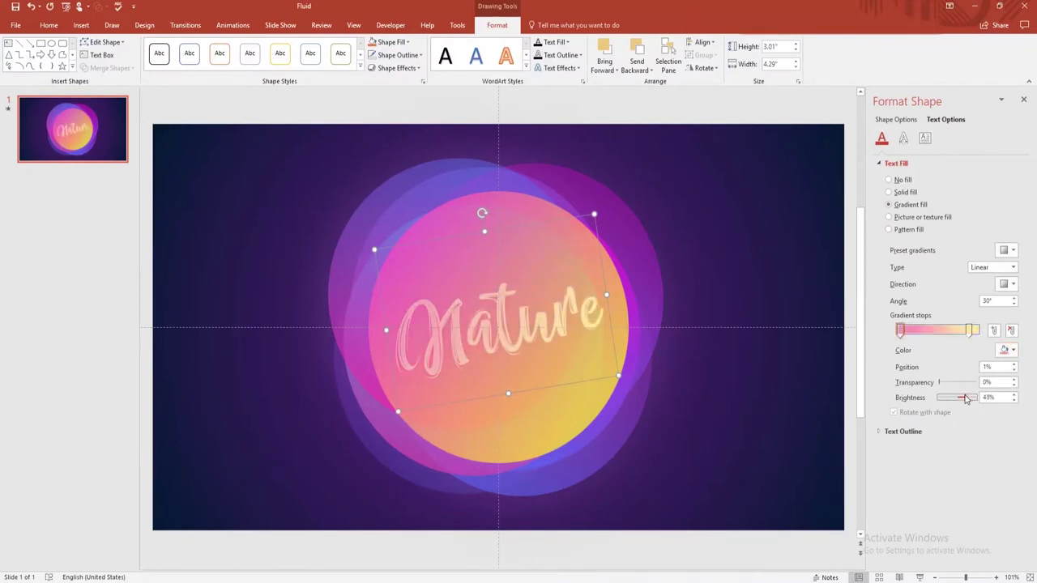
pyautogui.click(91, 128)
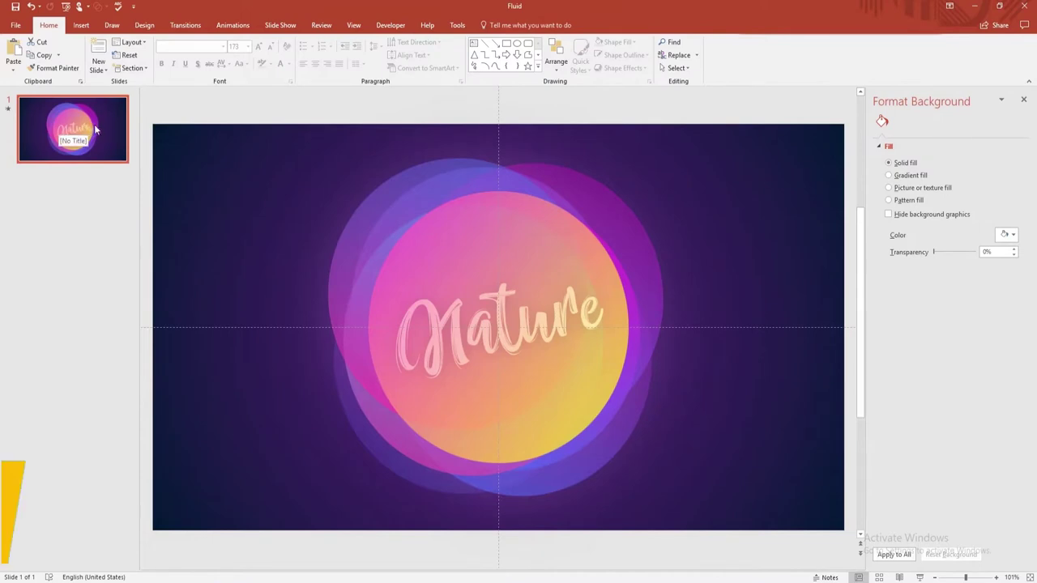
# Duplicate the slide, then on slide 1 shrink all shapes and align them centre and middle
pyautogui.hotkey('ctrl', 'd')
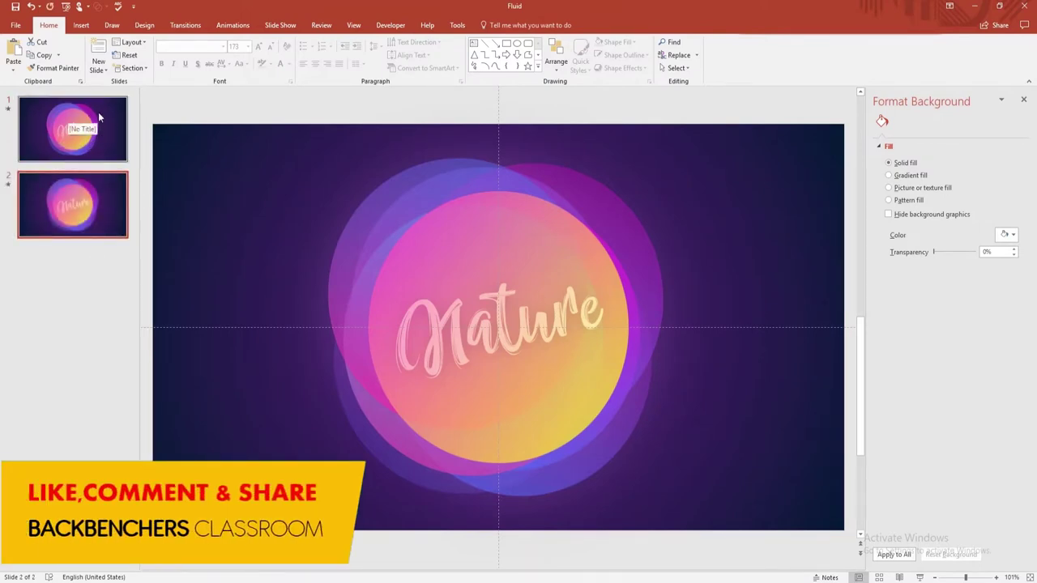
pyautogui.click(99, 118)
pyautogui.moveTo(287, 103)
pyautogui.mouseDown()
pyautogui.moveTo(611, 414)
pyautogui.moveTo(740, 566)
pyautogui.mouseUp()
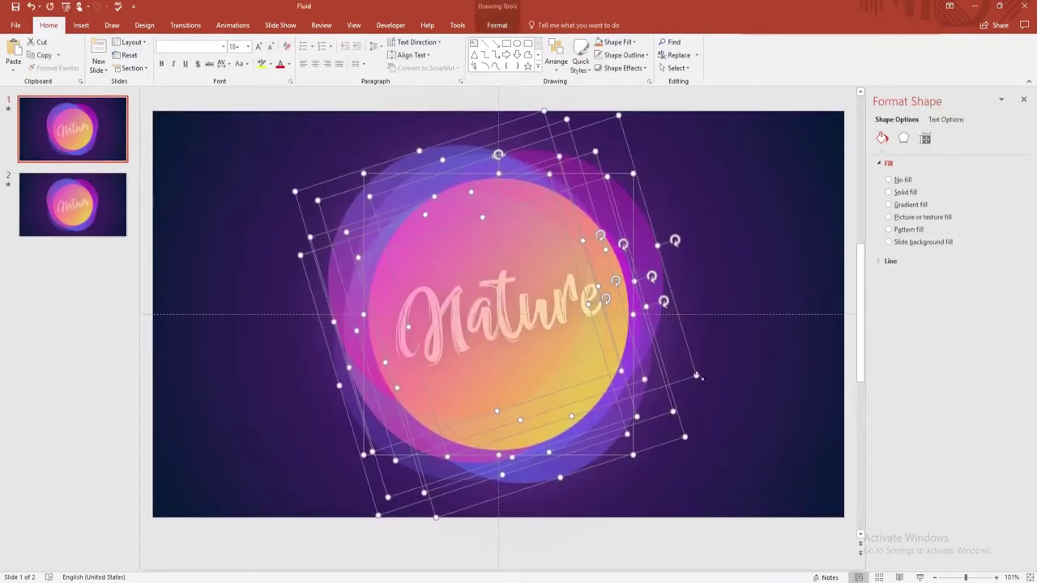
pyautogui.moveTo(696, 376); pyautogui.dragTo(437, 238)
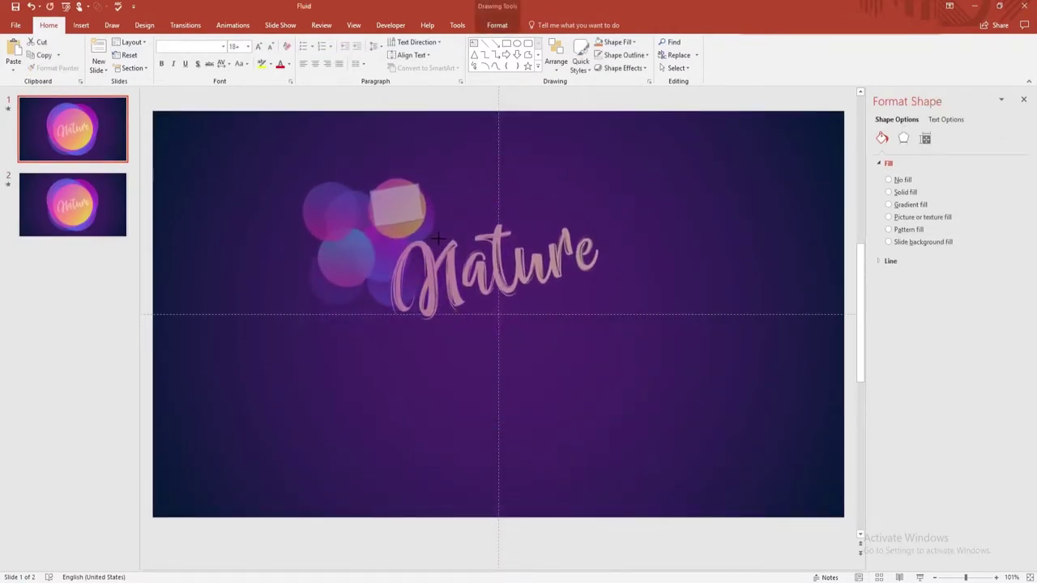
pyautogui.click(504, 27)
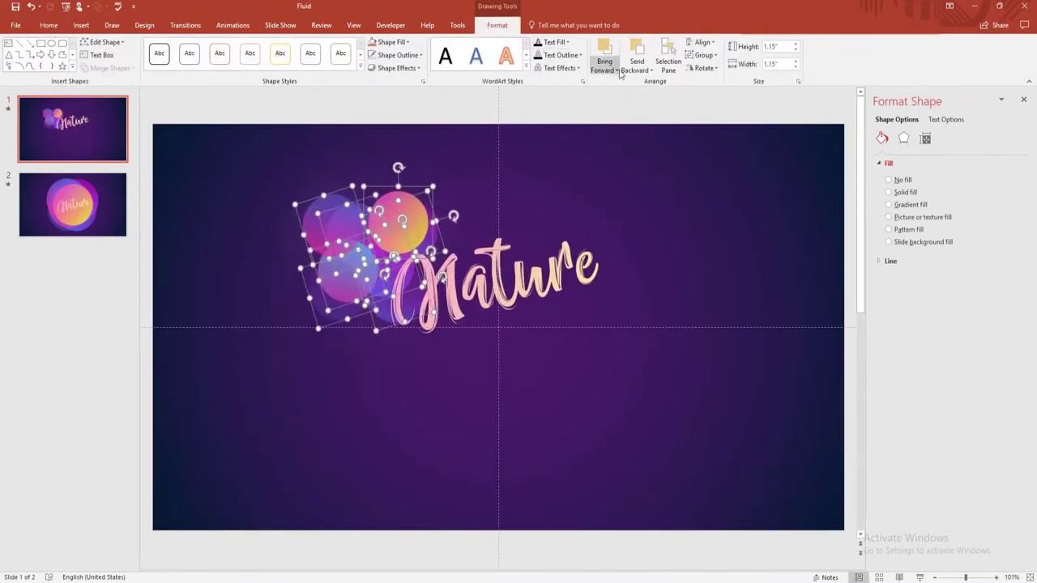
pyautogui.click(702, 42)
pyautogui.click(718, 57)
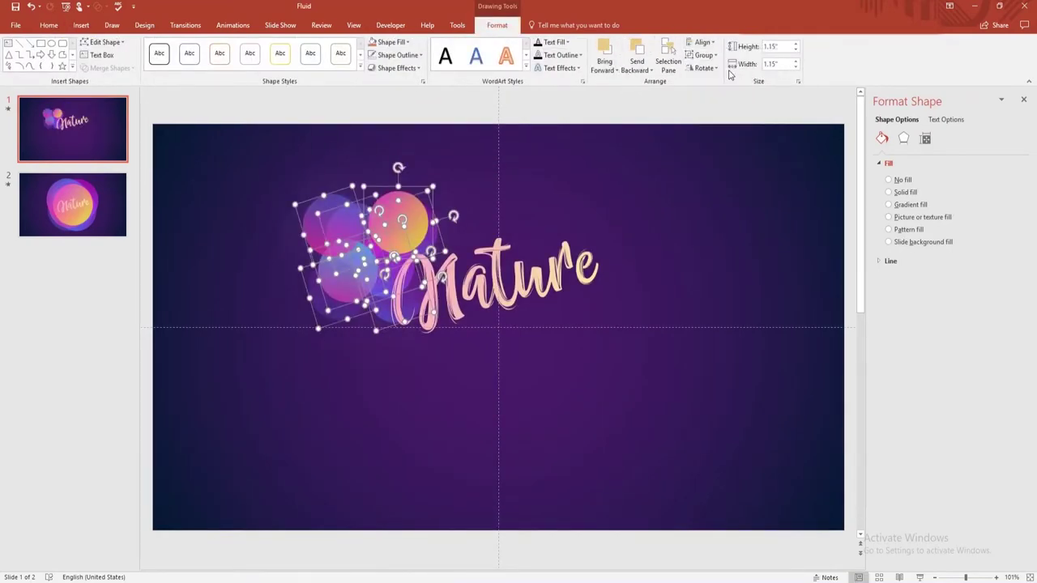
pyautogui.click(703, 42)
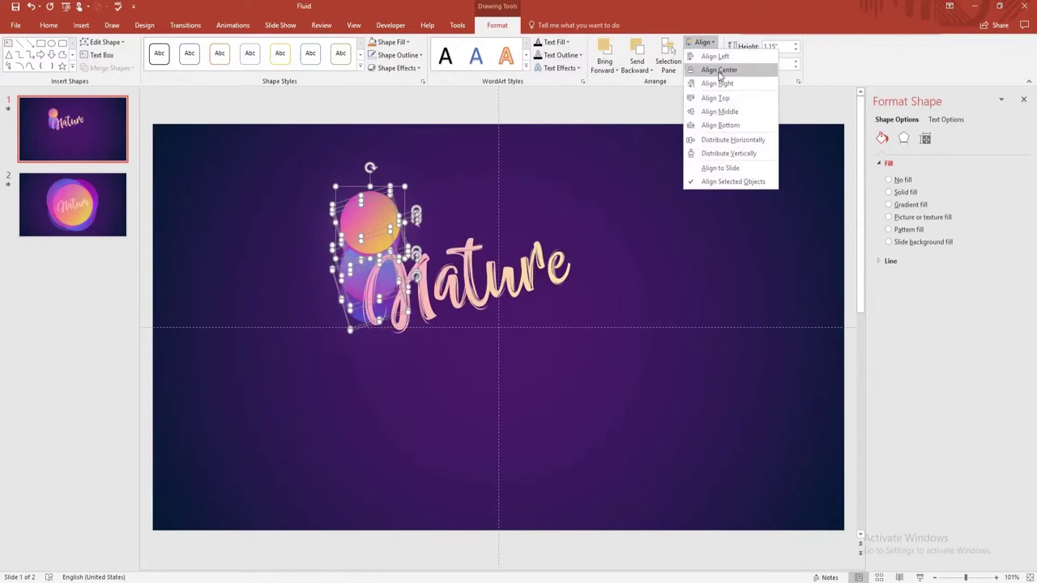
pyautogui.click(736, 113)
# Centre the small circle, remove the Nature text, and make one gradient stop 100% transparent
pyautogui.click(447, 221)
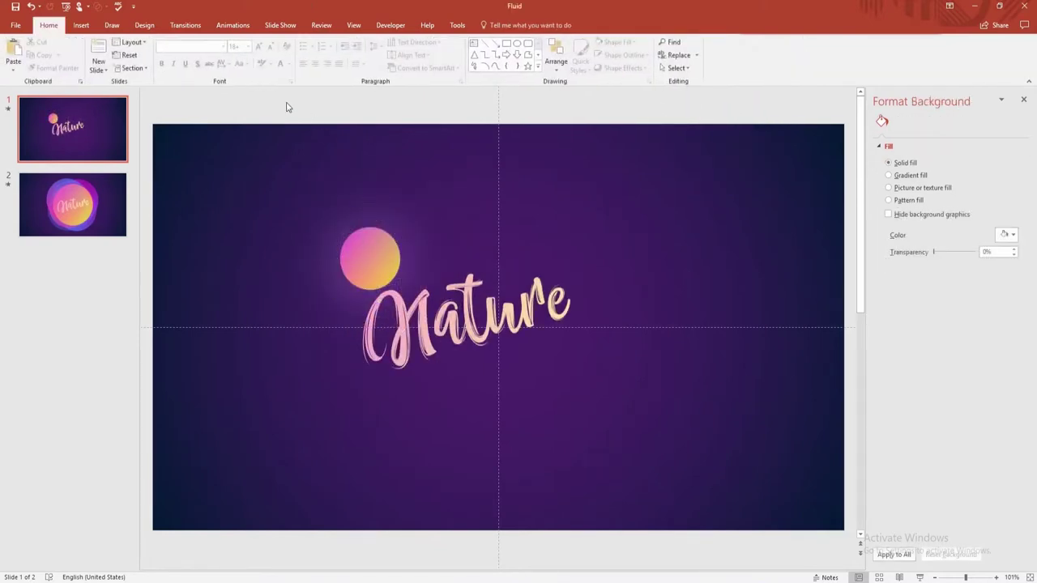
pyautogui.click(370, 257)
pyautogui.moveTo(370, 257); pyautogui.dragTo(498, 328)
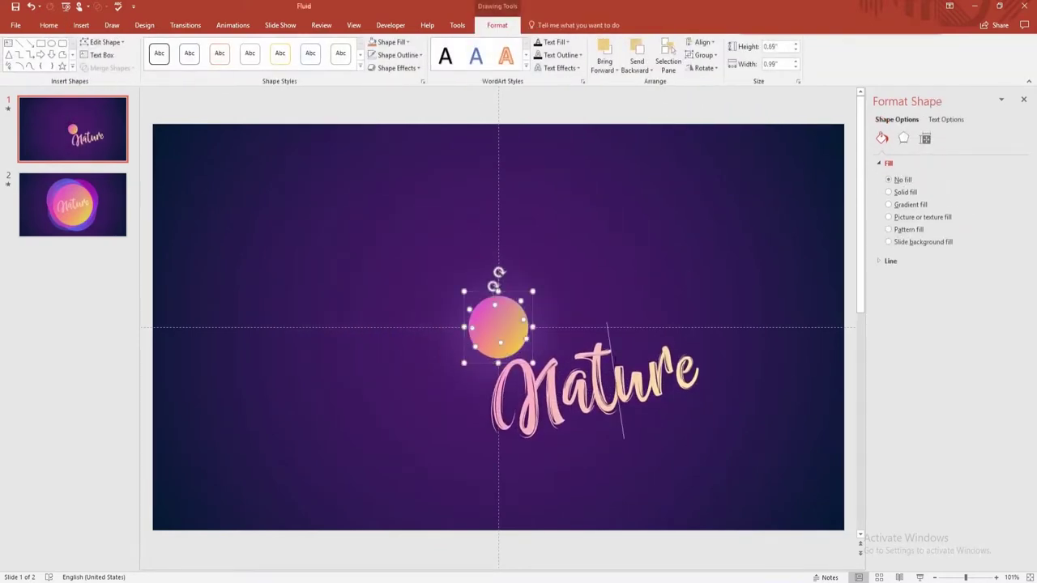
pyautogui.click(50, 25)
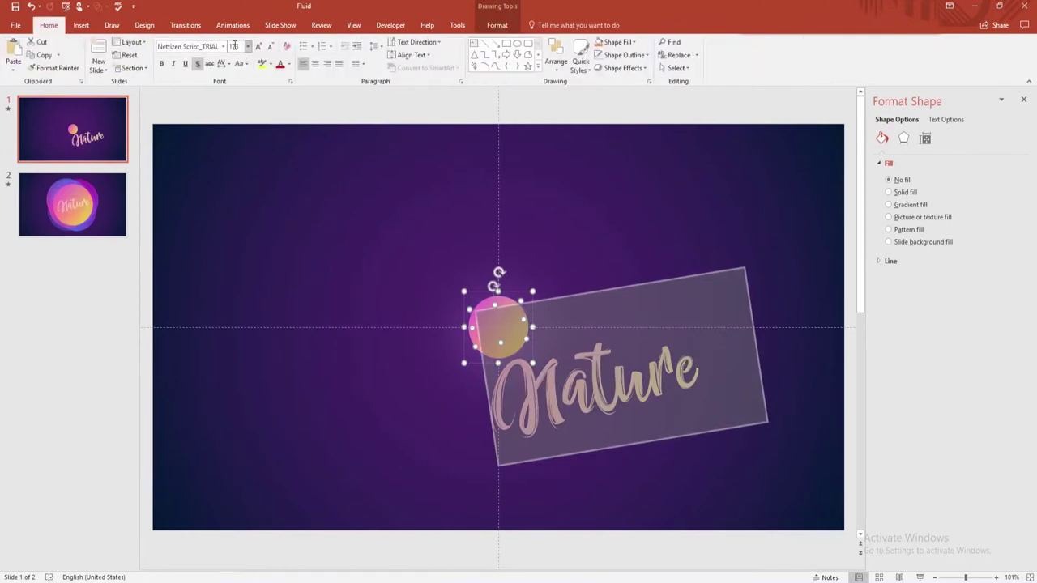
pyautogui.write('1')
pyautogui.hotkey('ctrl', 'z')
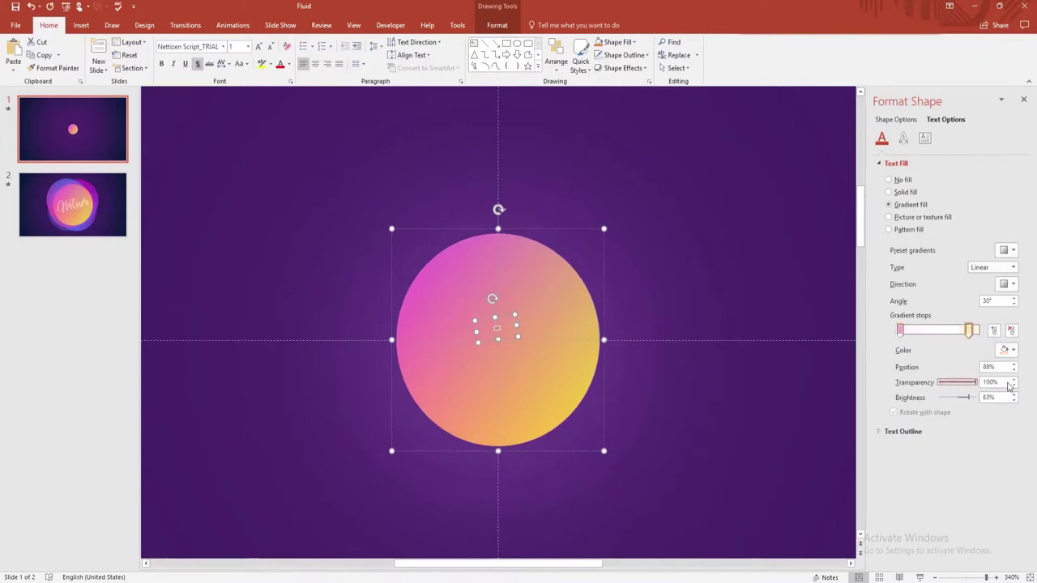
pyautogui.click(161, 199)
pyautogui.click(466, 281)
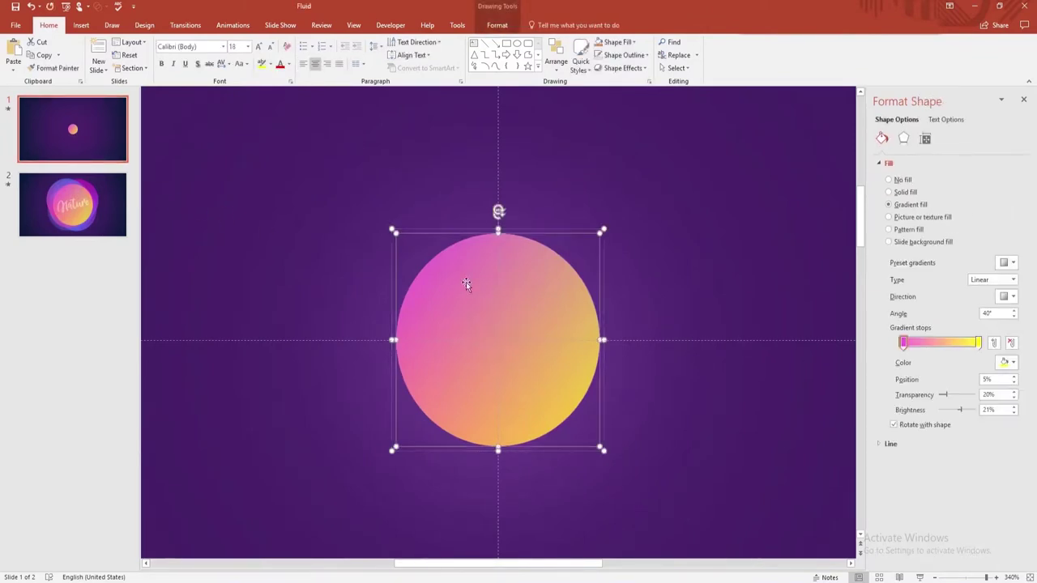
pyautogui.moveTo(944, 395); pyautogui.dragTo(1010, 398)
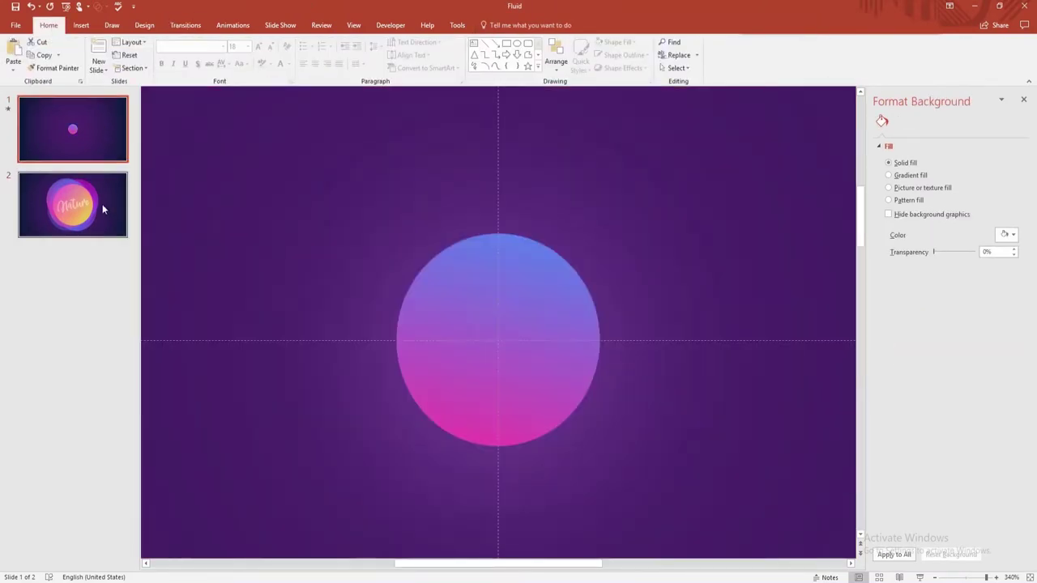
# Apply a 02.50 Morph transition to slide 2 and duplicate it as slide 3
pyautogui.click(102, 204)
pyautogui.click(185, 26)
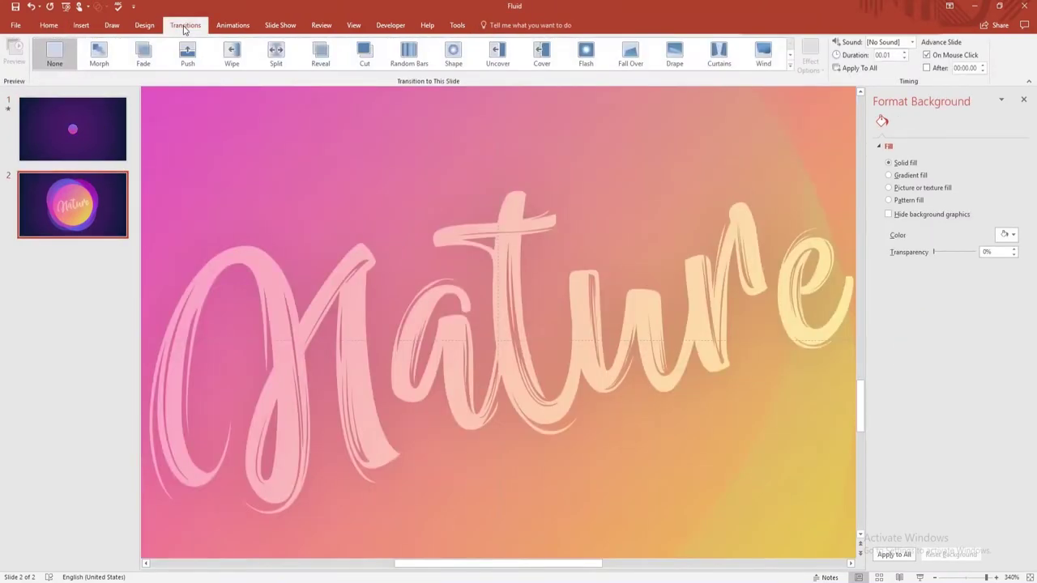
pyautogui.click(98, 57)
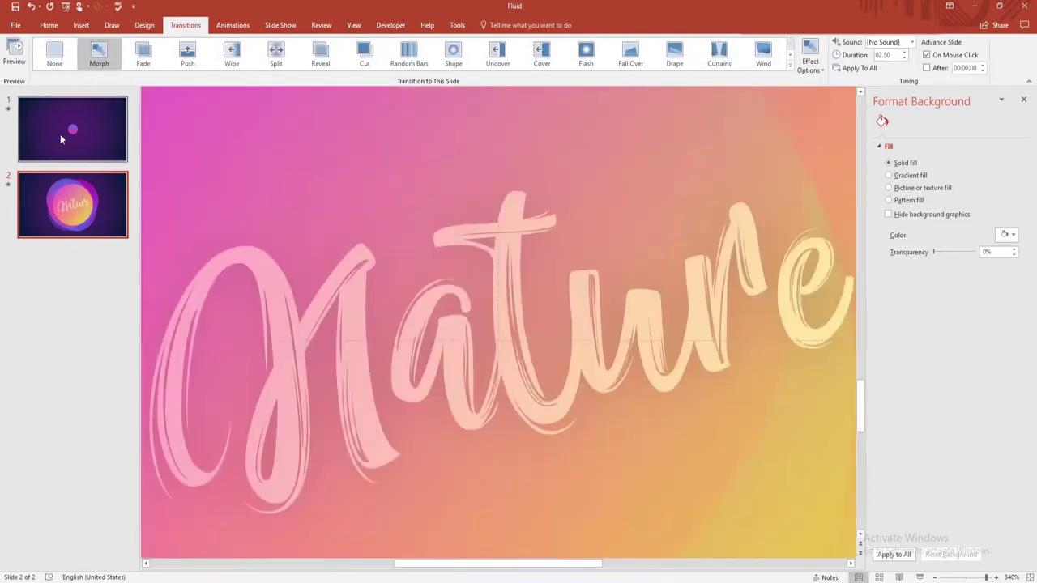
pyautogui.click(99, 198)
pyautogui.hotkey('ctrl', 'd')
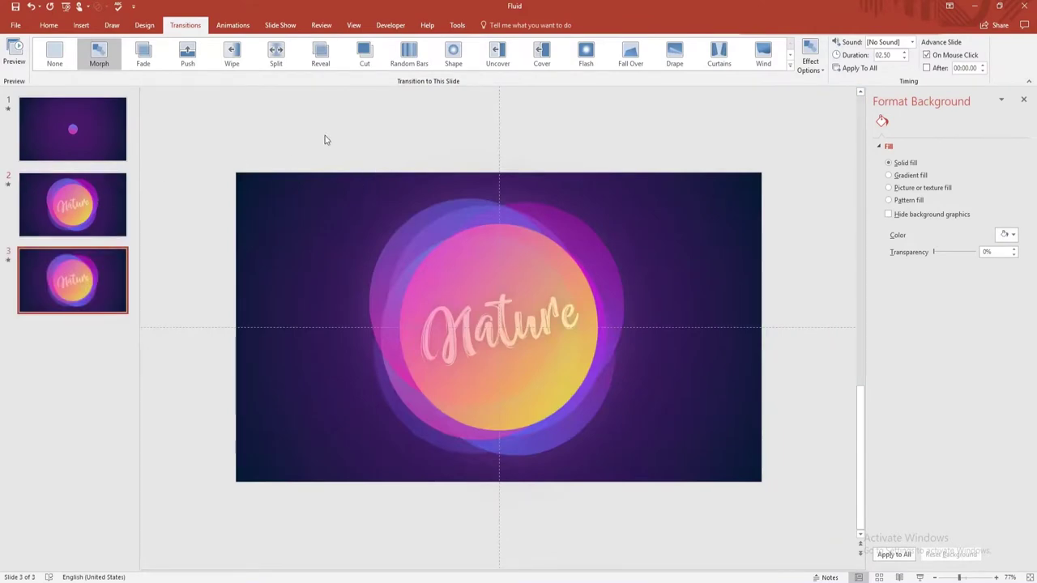
# Group the circles, move and resize them toward the right, then ungroup them
pyautogui.moveTo(325, 135); pyautogui.dragTo(696, 498)
pyautogui.moveTo(521, 219); pyautogui.dragTo(694, 203)
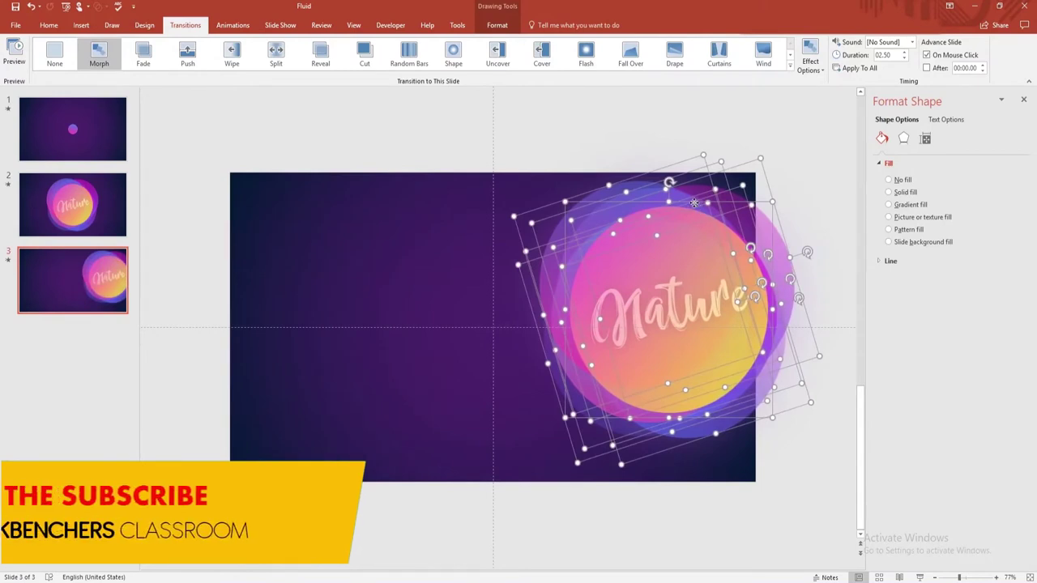
pyautogui.rightClick(694, 203)
pyautogui.click(803, 268)
pyautogui.keyDown('ctrl'); pyautogui.scroll(-3, 702, 407); pyautogui.keyUp('ctrl')
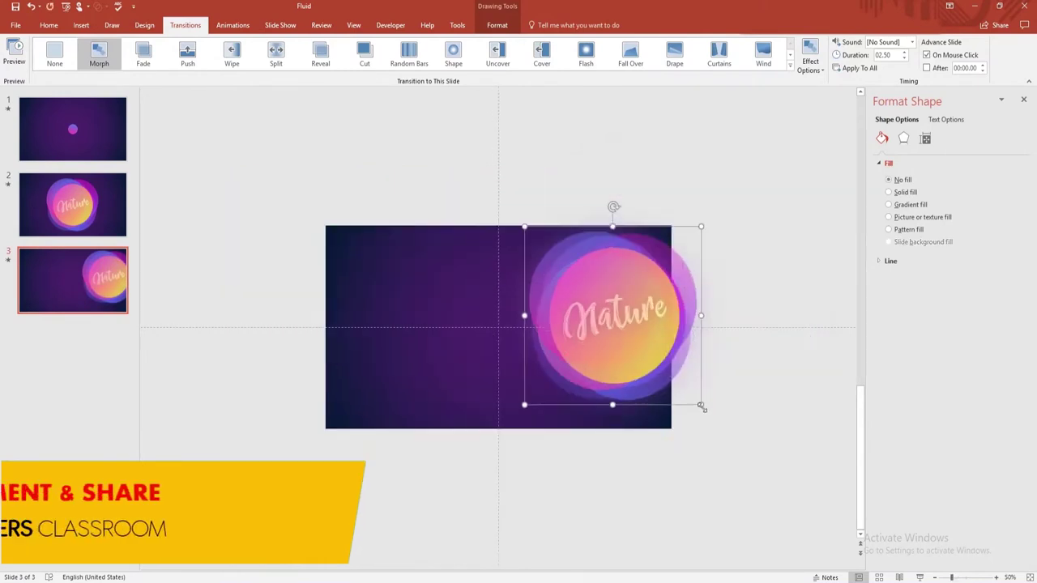
pyautogui.moveTo(702, 408)
pyautogui.mouseDown()
pyautogui.moveTo(791, 464)
pyautogui.moveTo(753, 426)
pyautogui.mouseUp()
pyautogui.moveTo(674, 338); pyautogui.dragTo(657, 355)
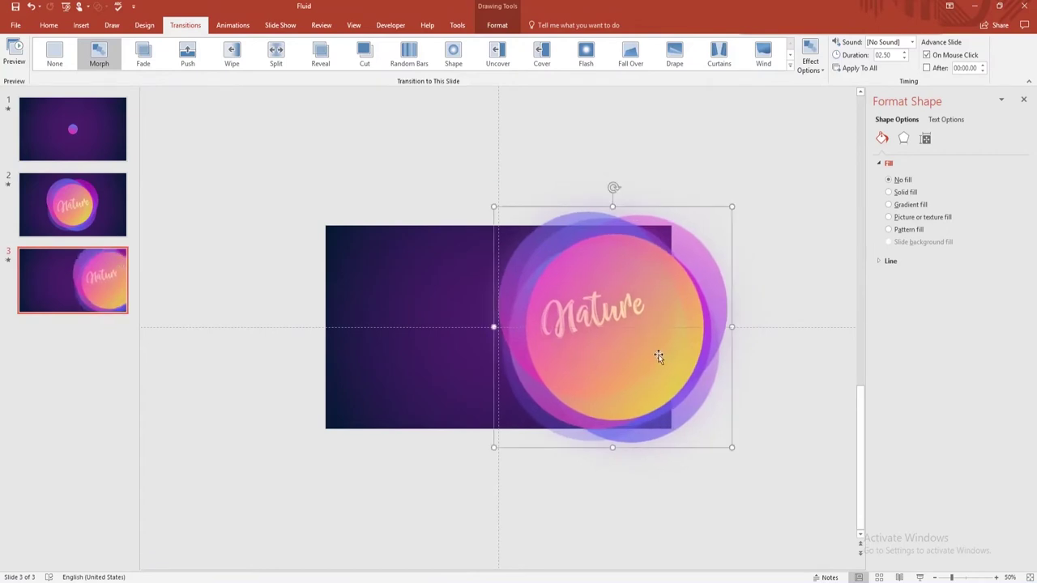
pyautogui.keyDown('ctrl'); pyautogui.scroll(3, 659, 357); pyautogui.keyUp('ctrl')
pyautogui.rightClick(694, 218)
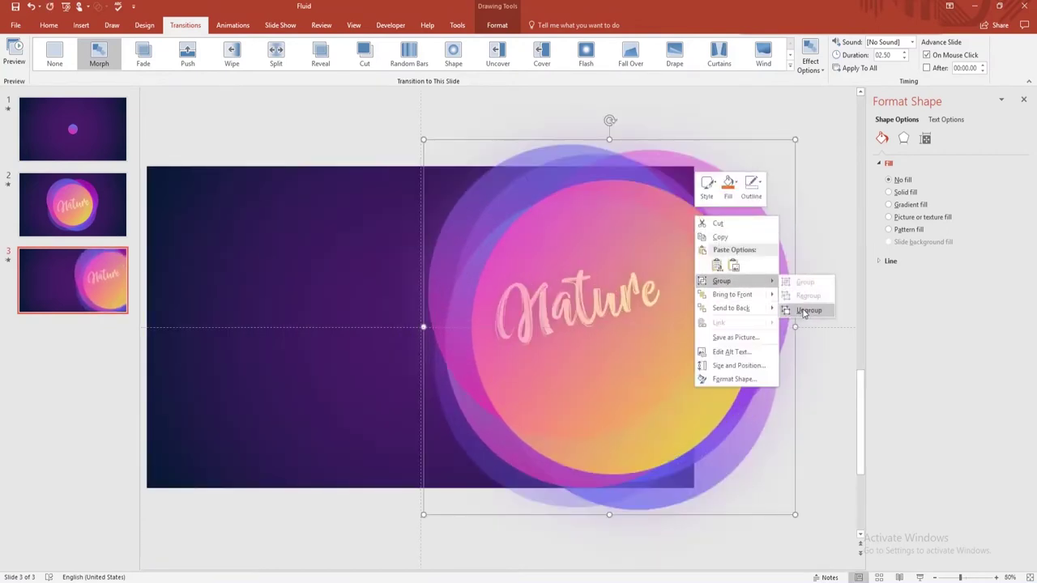
pyautogui.click(808, 311)
# Make the Nature text fully transparent and shift the circles slightly right
pyautogui.moveTo(609, 223); pyautogui.dragTo(646, 245)
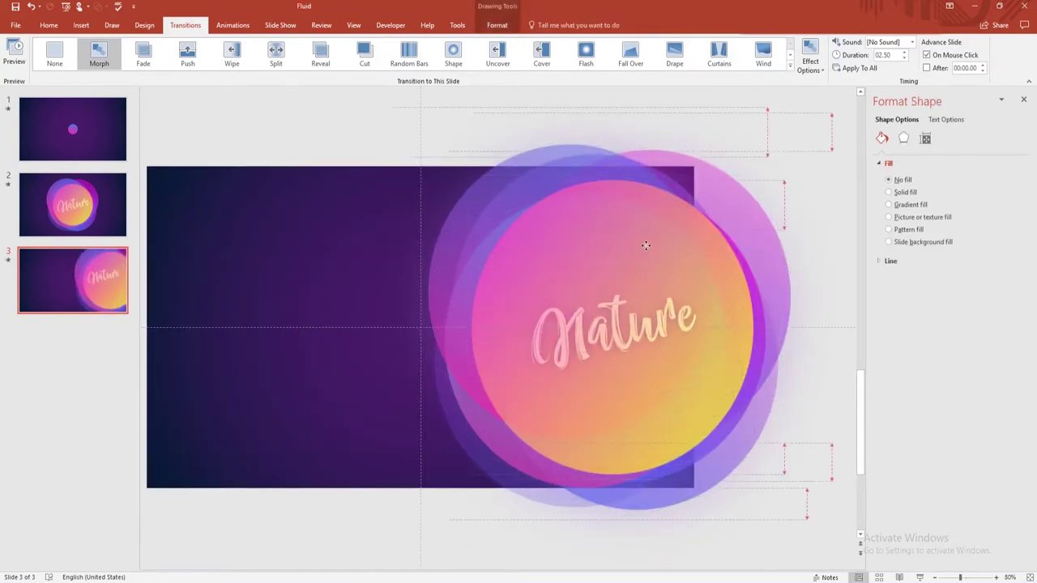
pyautogui.click(944, 120)
pyautogui.moveTo(939, 329); pyautogui.dragTo(972, 330)
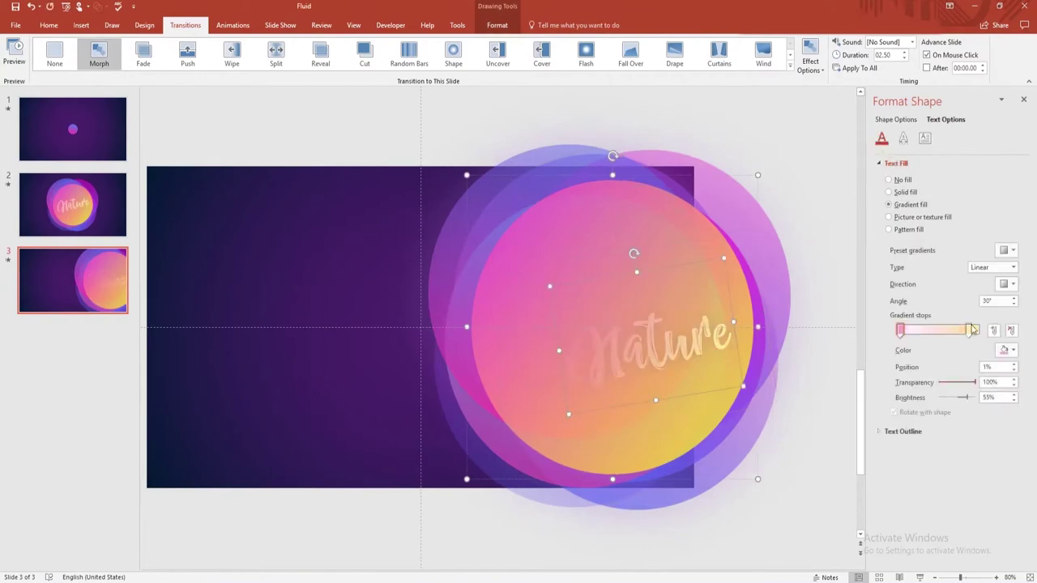
pyautogui.moveTo(940, 382); pyautogui.dragTo(977, 382)
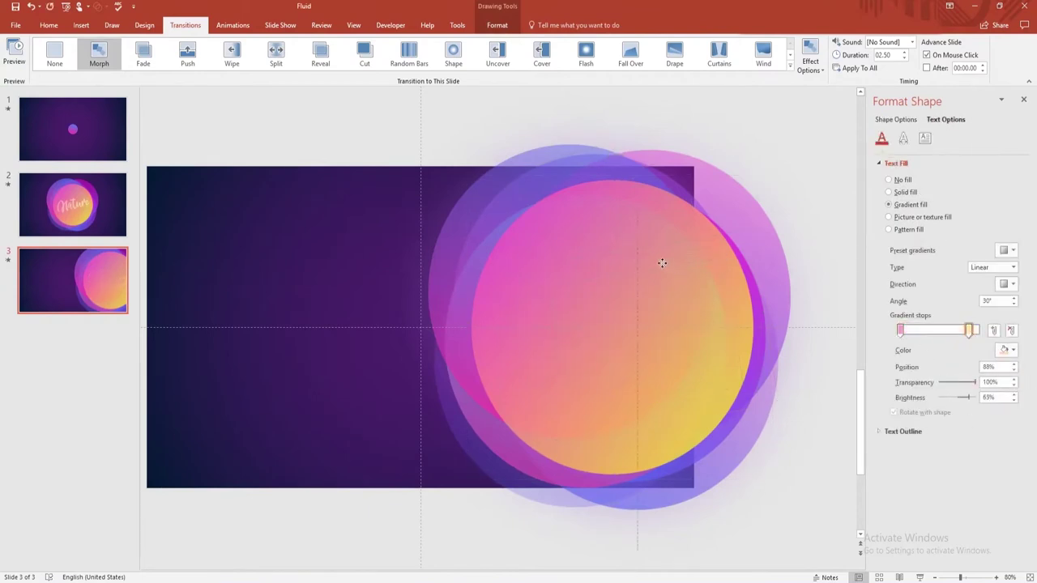
pyautogui.click(651, 143)
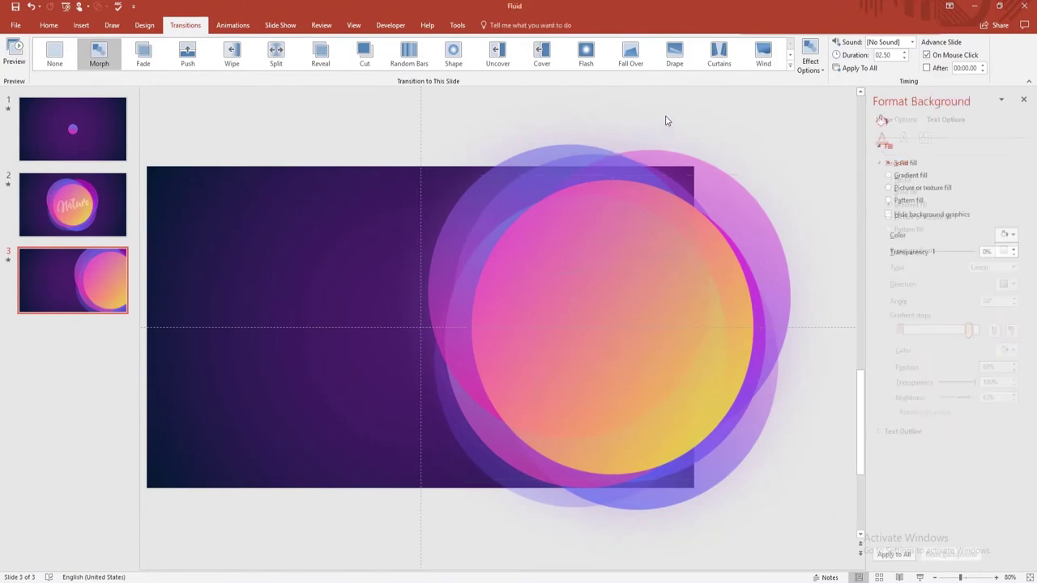
pyautogui.moveTo(579, 434)
pyautogui.mouseDown()
pyautogui.moveTo(591, 434)
pyautogui.moveTo(528, 146)
pyautogui.mouseUp()
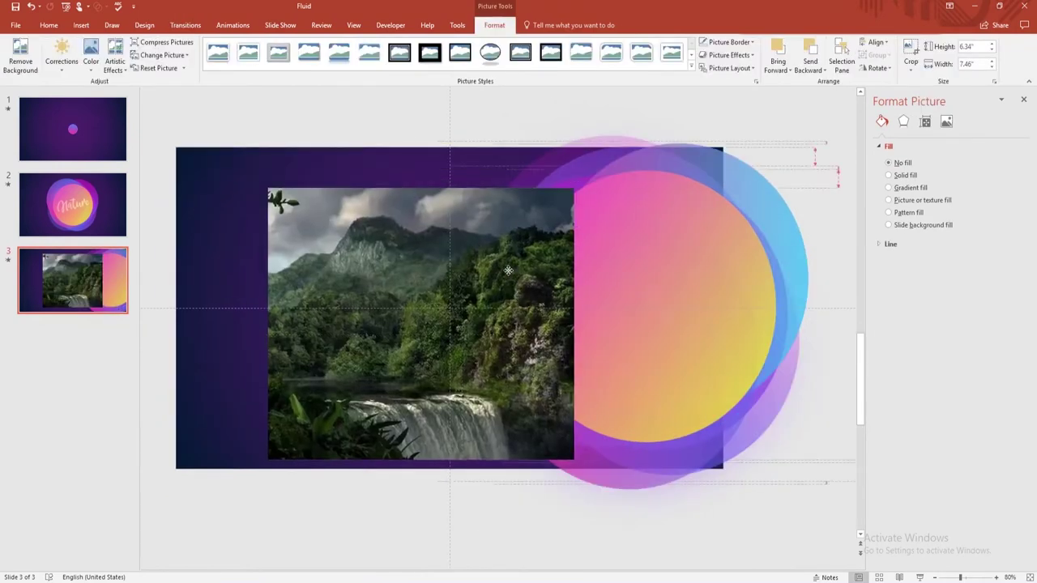
# Crop the waterfall photo to a 1:1 square, then crop it to an oval
pyautogui.moveTo(508, 269); pyautogui.dragTo(495, 259)
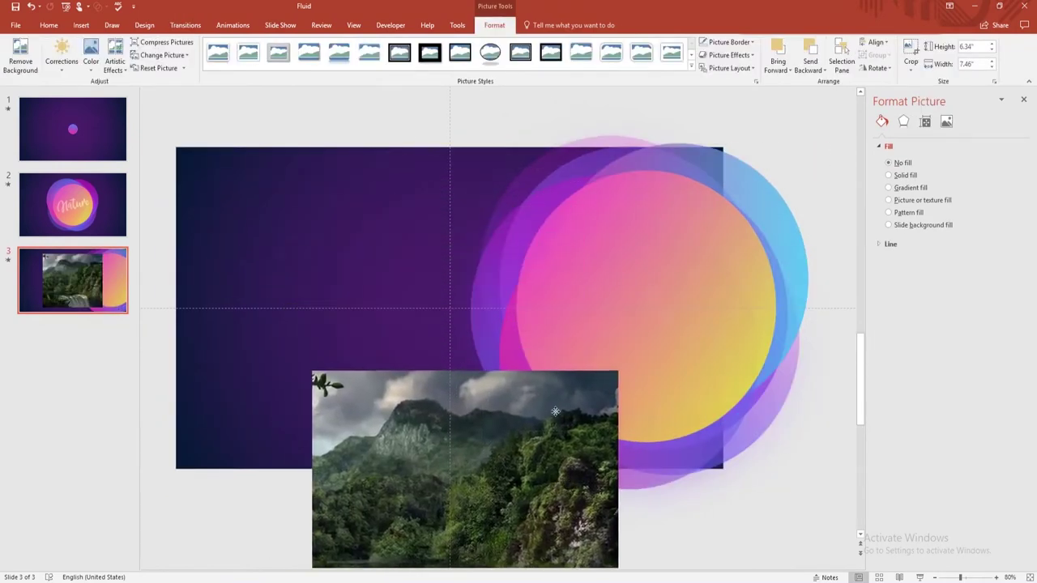
pyautogui.click(513, 120)
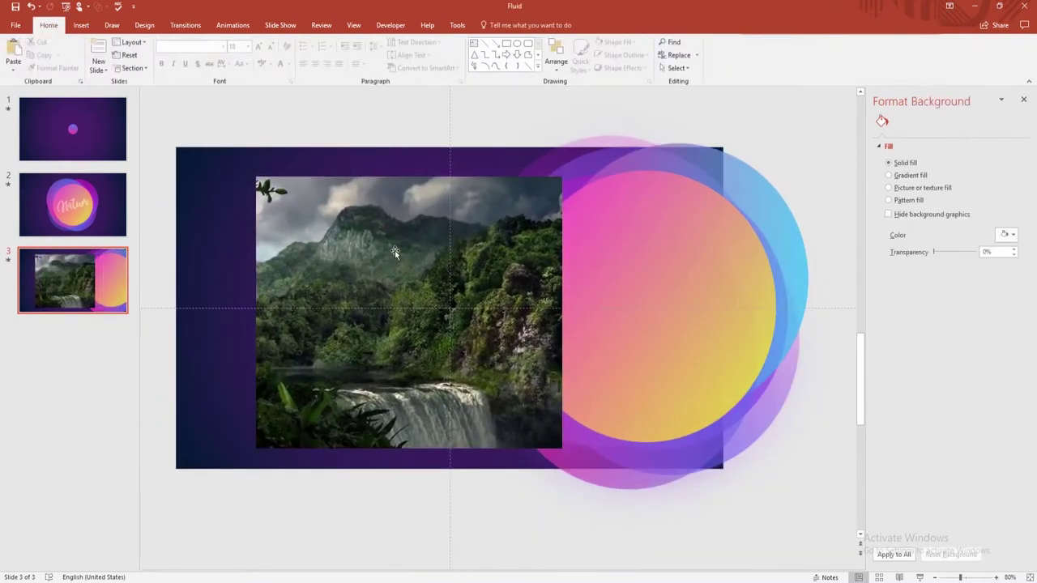
pyautogui.click(395, 250)
pyautogui.click(912, 69)
pyautogui.moveTo(935, 109)
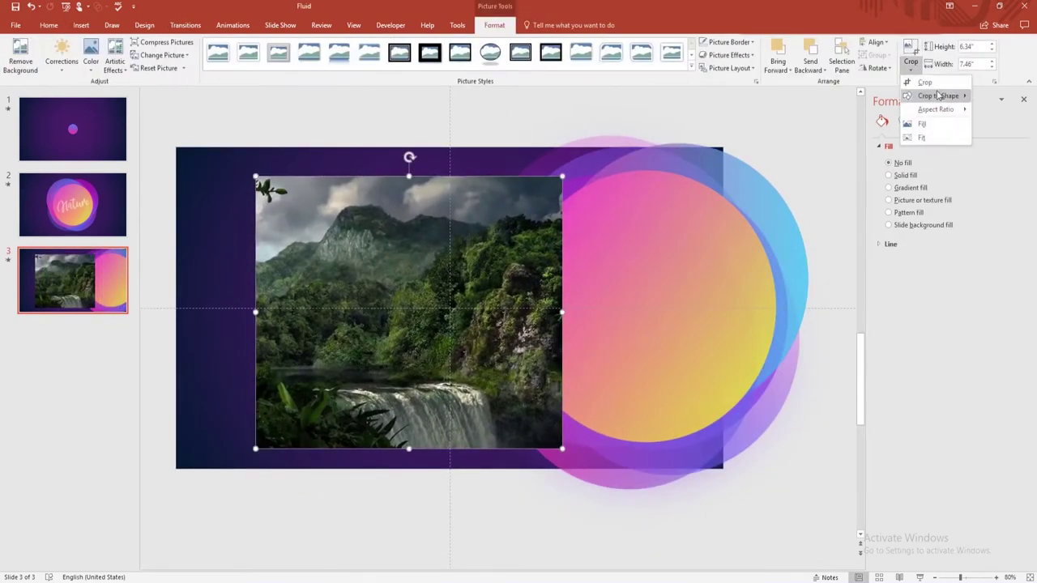
pyautogui.click(994, 123)
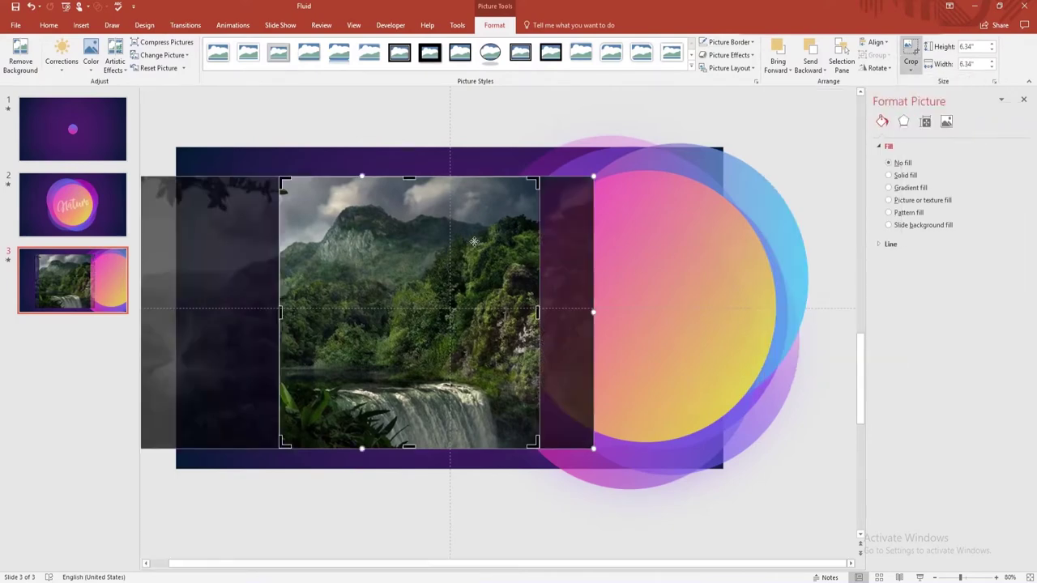
pyautogui.click(522, 129)
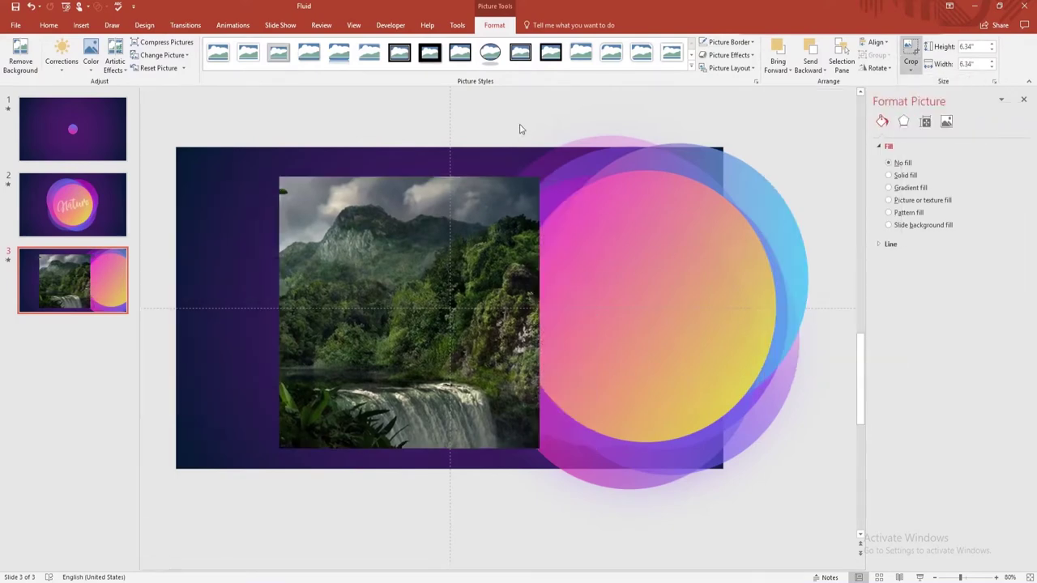
pyautogui.click(497, 225)
pyautogui.click(912, 71)
pyautogui.moveTo(937, 96)
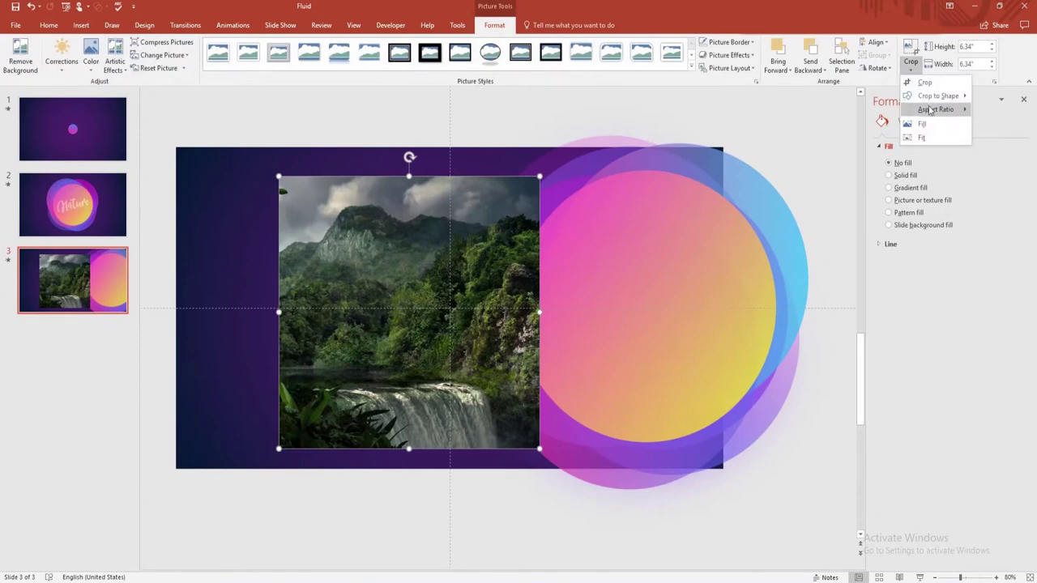
pyautogui.click(767, 132)
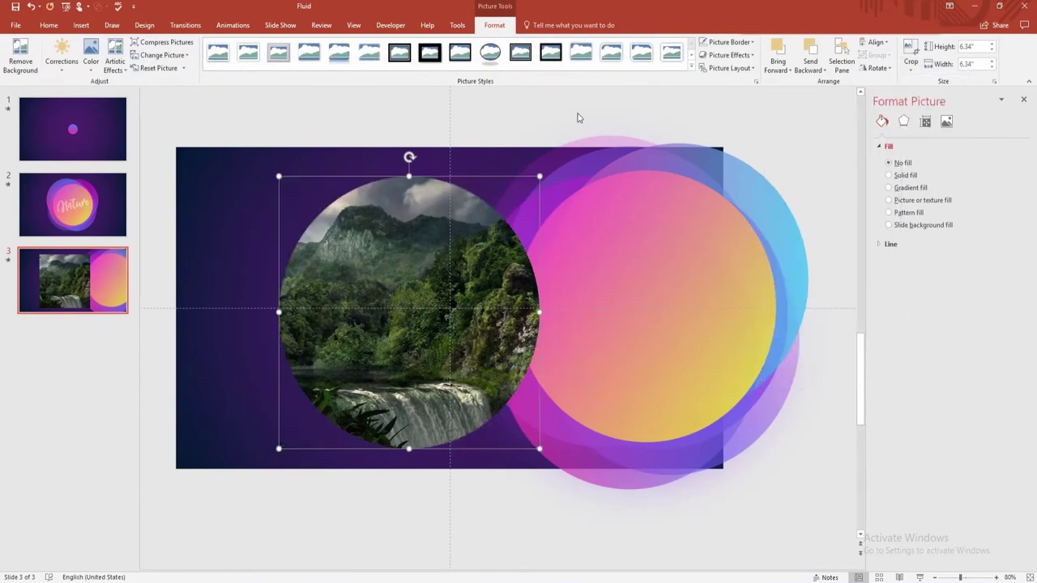
# Move the circular waterfall photo inside the colourful circles on the right
pyautogui.click(551, 110)
pyautogui.click(405, 252)
pyautogui.moveTo(405, 252); pyautogui.dragTo(640, 247)
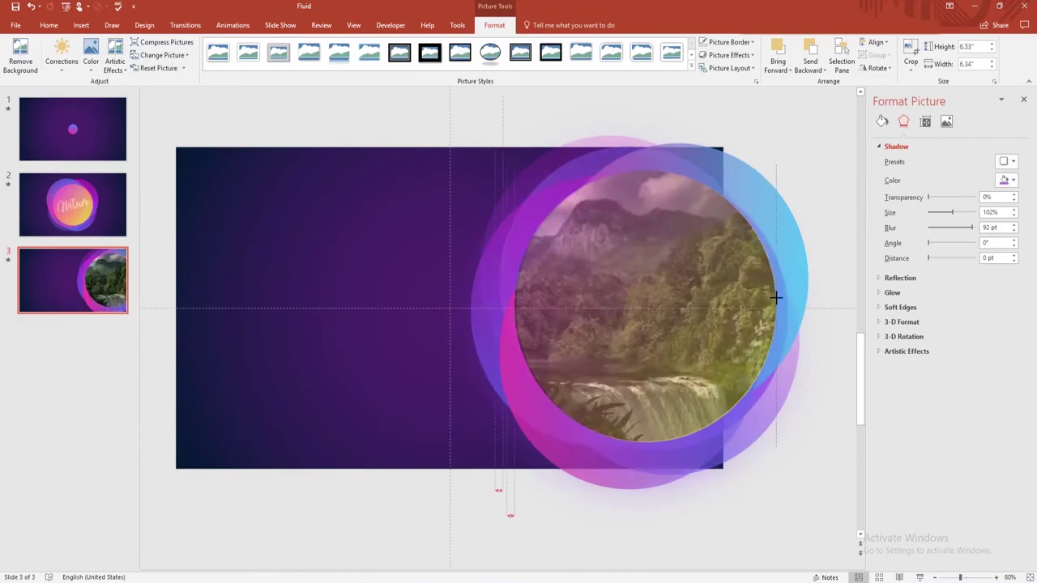
pyautogui.moveTo(961, 577); pyautogui.dragTo(970, 577)
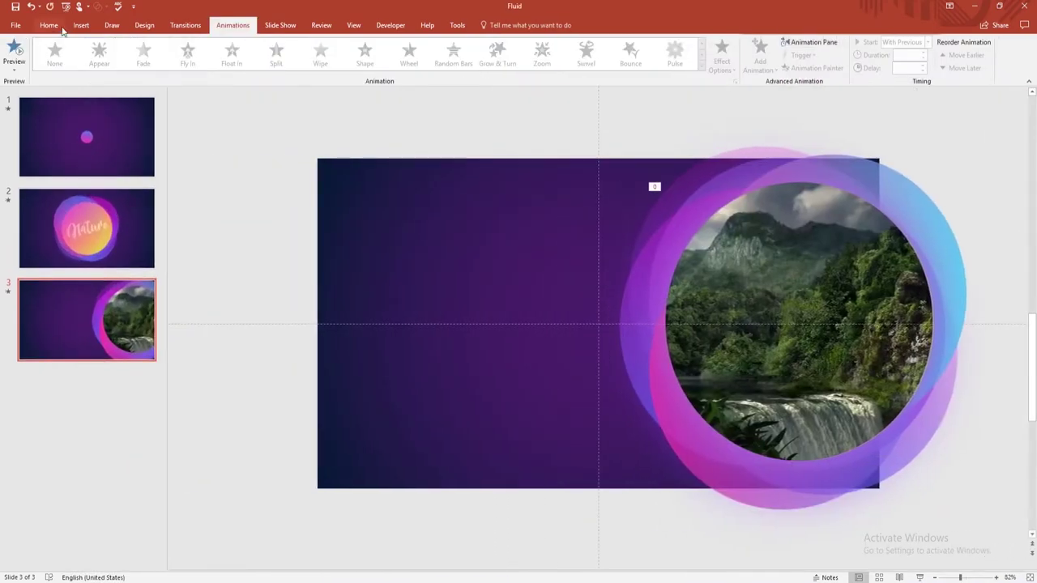
# Add a 'THE AMAZON RAINFOREST' text box with THE AMAZON in Akrobat Black and RAINFOREST enlarged
pyautogui.click(81, 25)
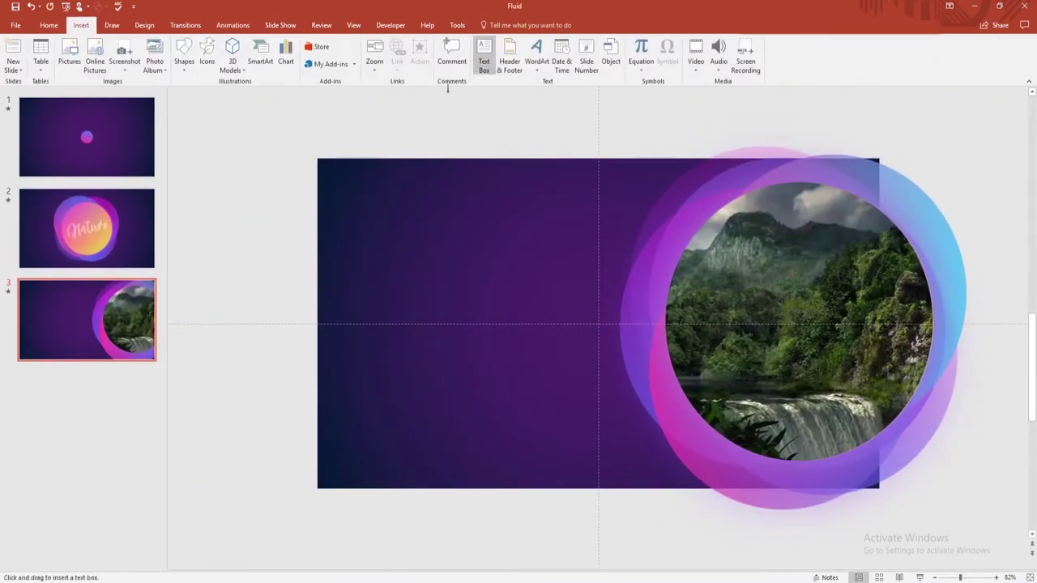
pyautogui.click(414, 126)
pyautogui.write('THE AMAZON RAINFOREST')
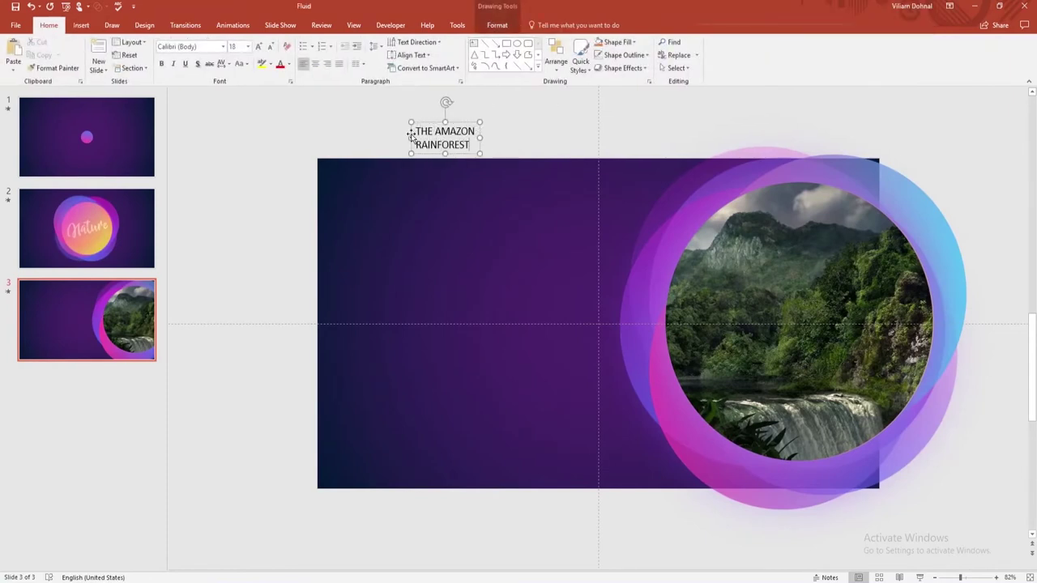
pyautogui.moveTo(415, 131)
pyautogui.mouseDown()
pyautogui.moveTo(470, 145)
pyautogui.moveTo(475, 131)
pyautogui.mouseUp()
pyautogui.click(433, 132)
pyautogui.click(192, 45)
pyautogui.write('Akrobat Black')
pyautogui.press('Return')
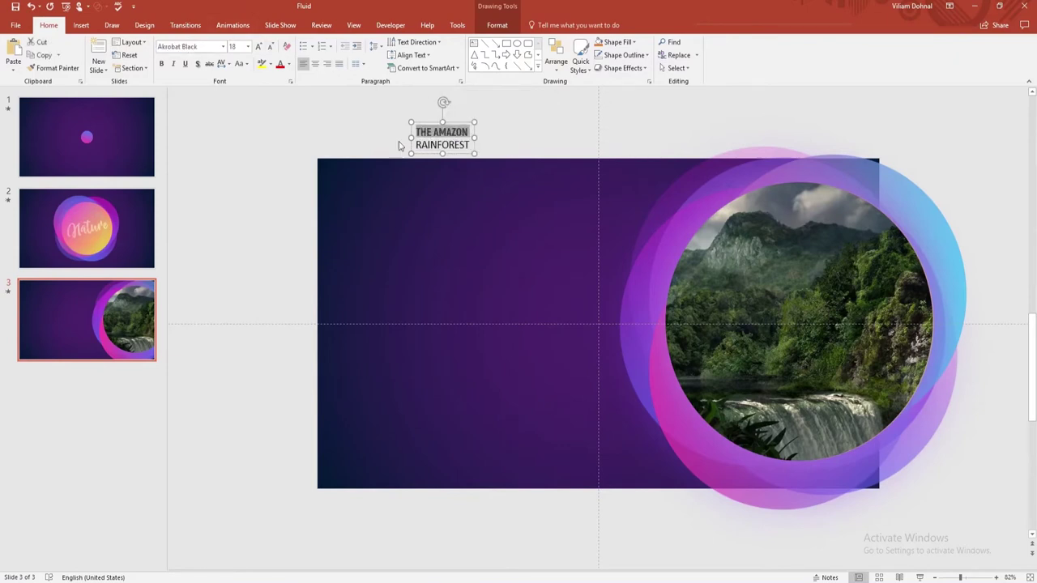
pyautogui.doubleClick(437, 146)
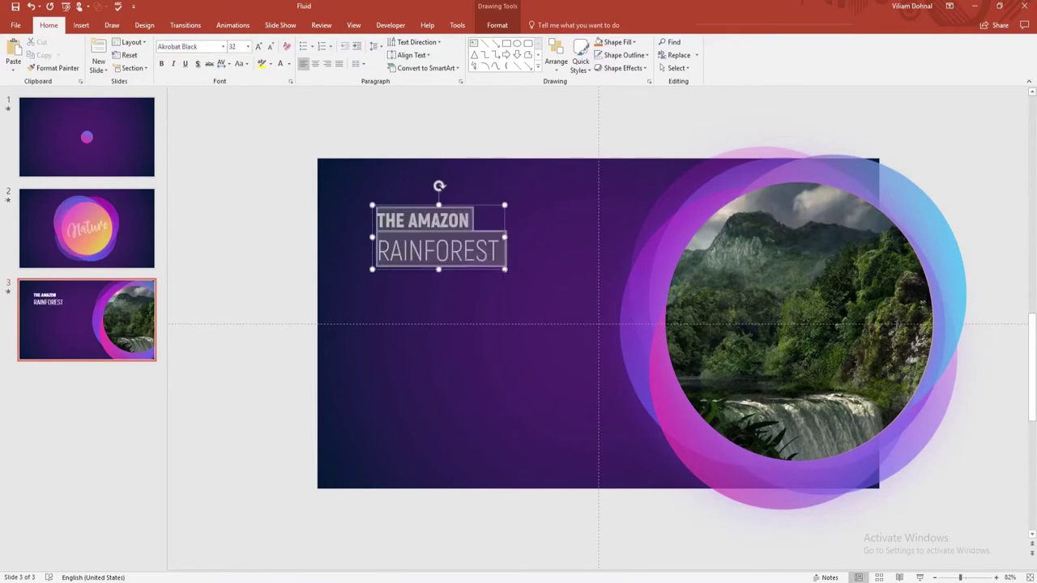
pyautogui.click(259, 47)
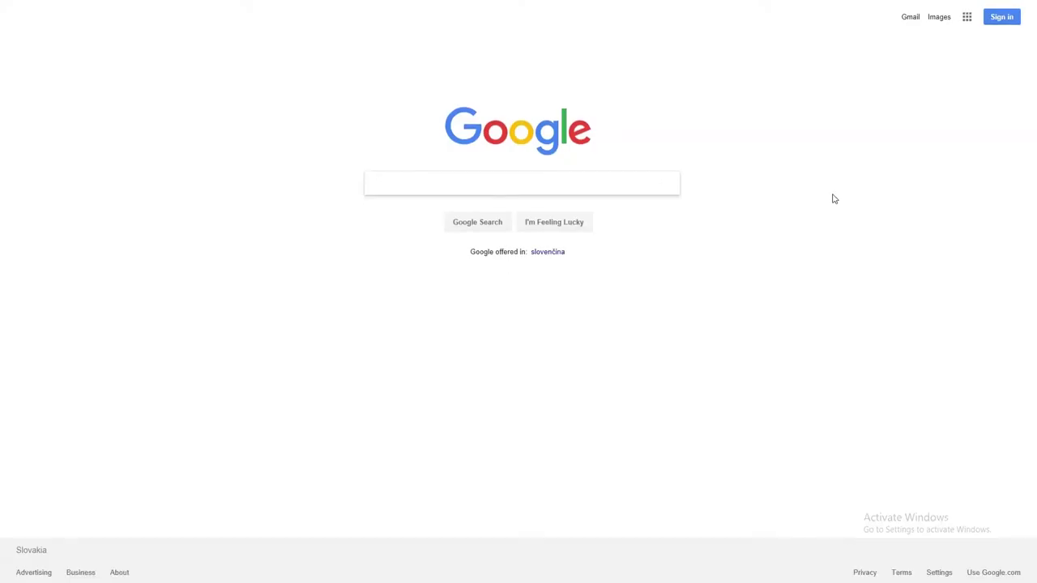
# Search Google Images for 'tree icon png' and copy the black outline tree icon
pyautogui.write('tree ')
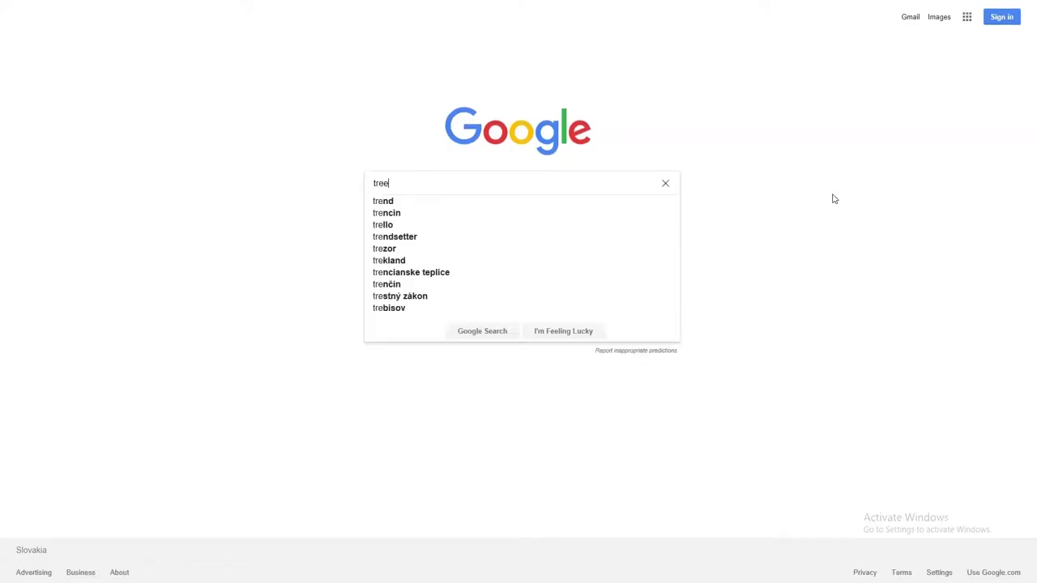
pyautogui.write('icon png')
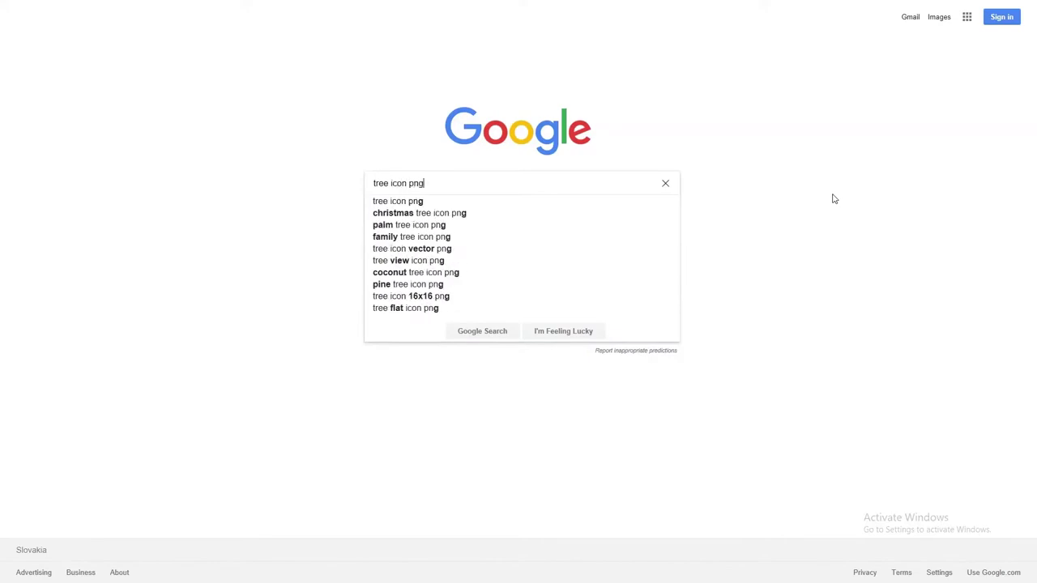
pyautogui.press('Return')
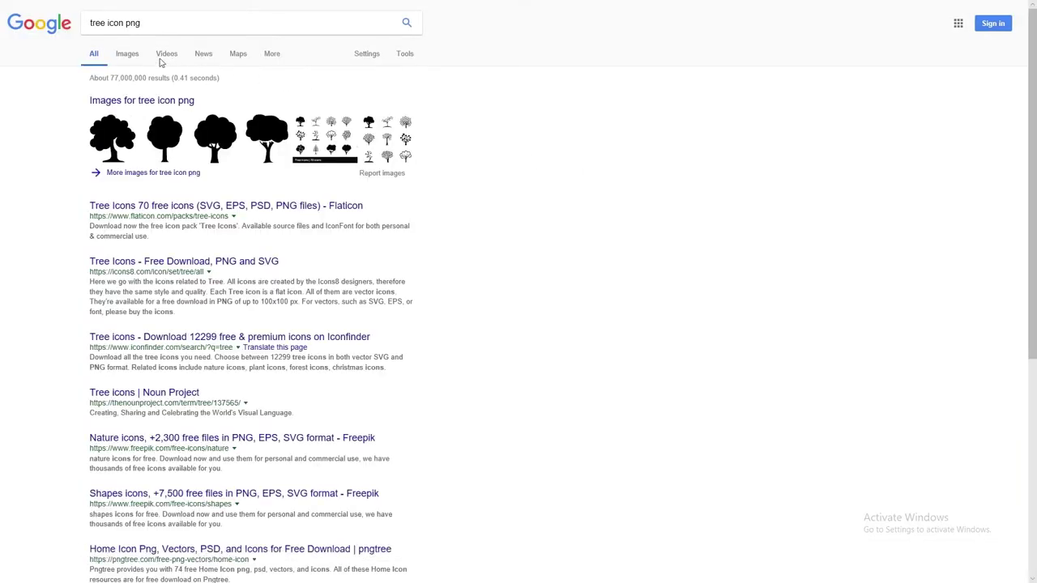
pyautogui.click(129, 57)
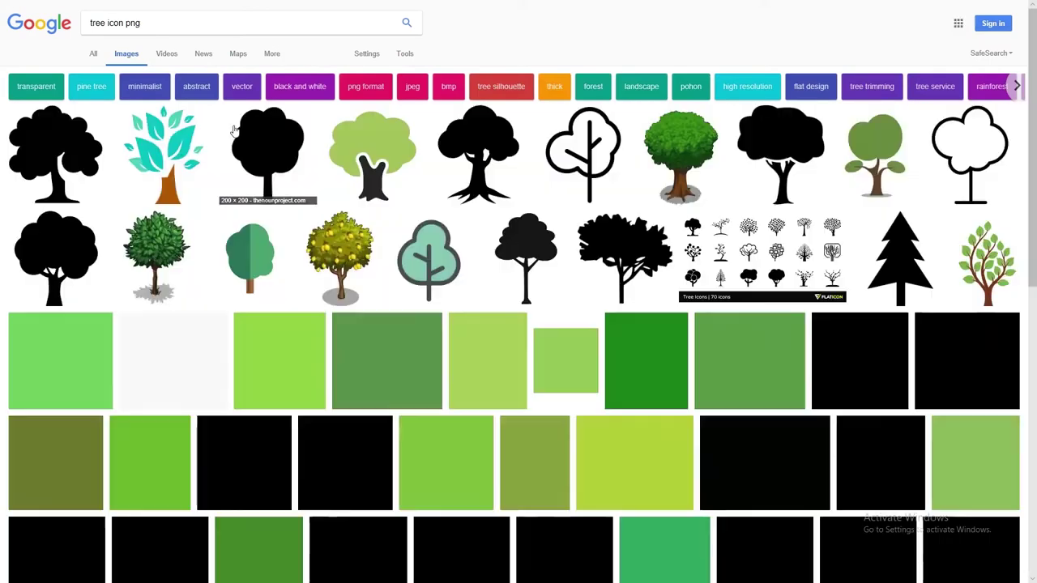
pyautogui.click(592, 155)
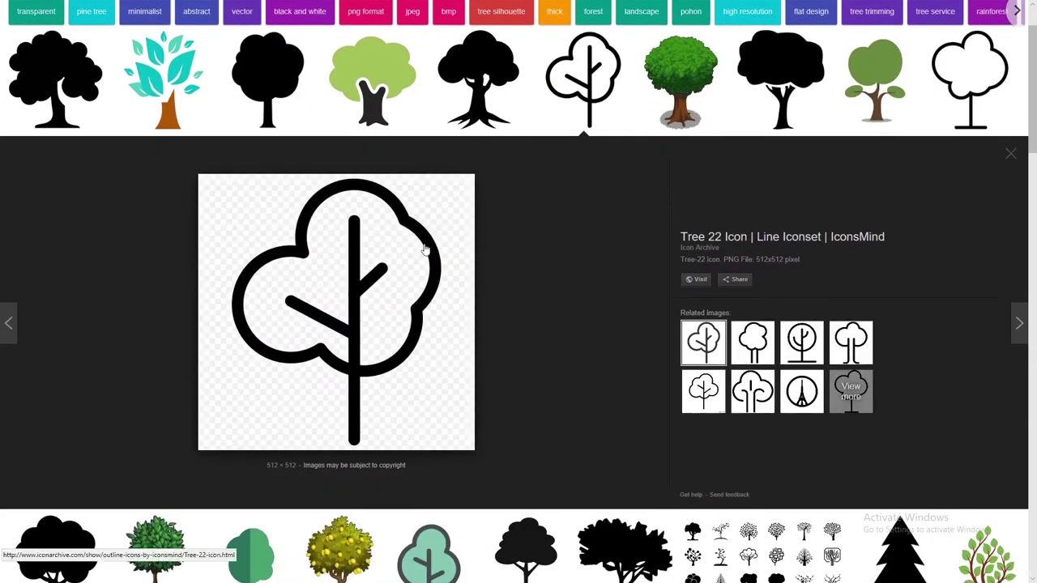
pyautogui.rightClick(359, 249)
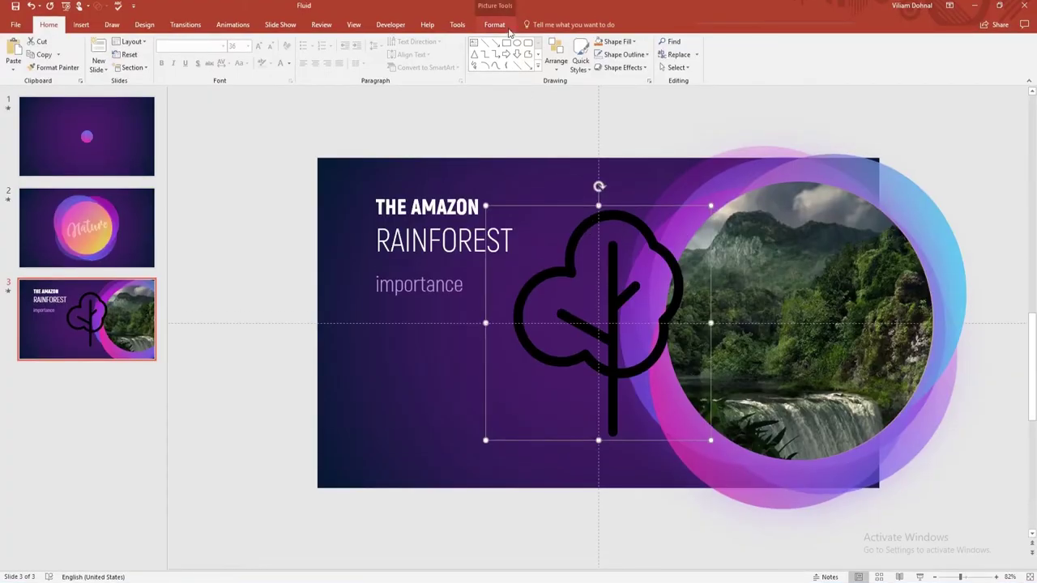
# Set the tree icon's contrast to -100%, recolour it white, and shrink it below 'importance'
pyautogui.click(499, 25)
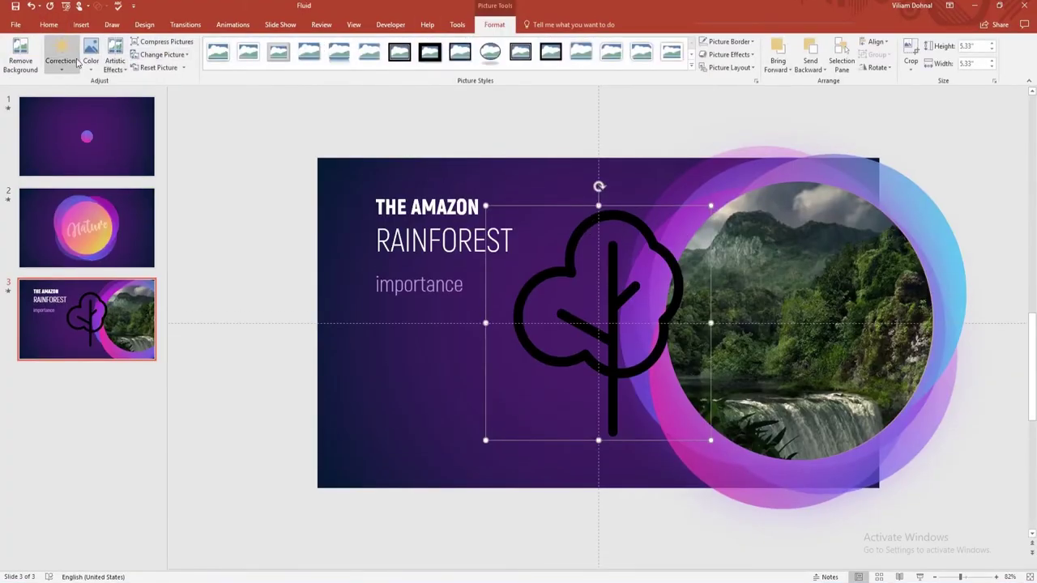
pyautogui.click(62, 55)
pyautogui.click(104, 338)
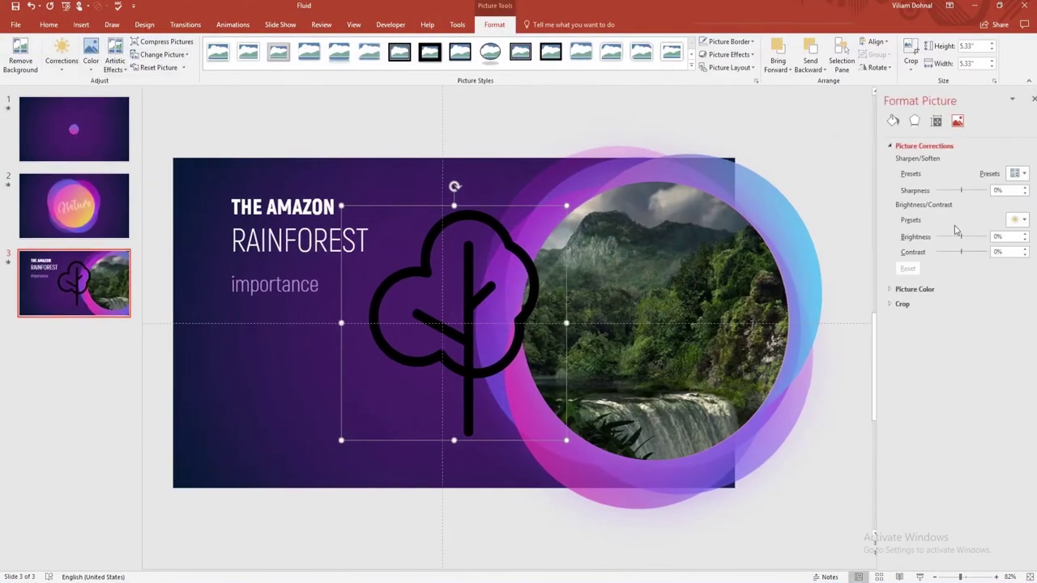
pyautogui.moveTo(952, 252); pyautogui.dragTo(903, 251)
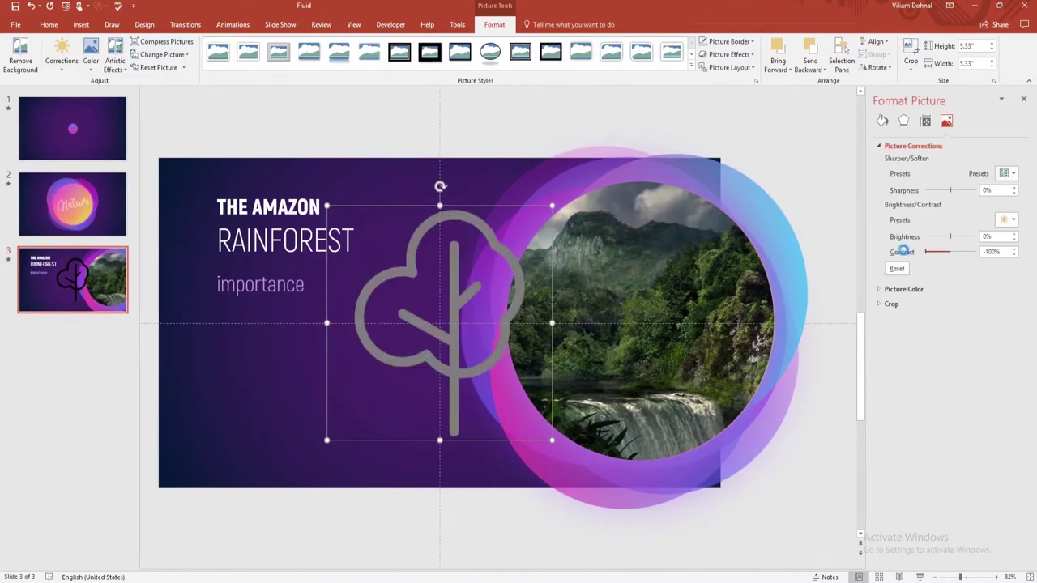
pyautogui.click(91, 55)
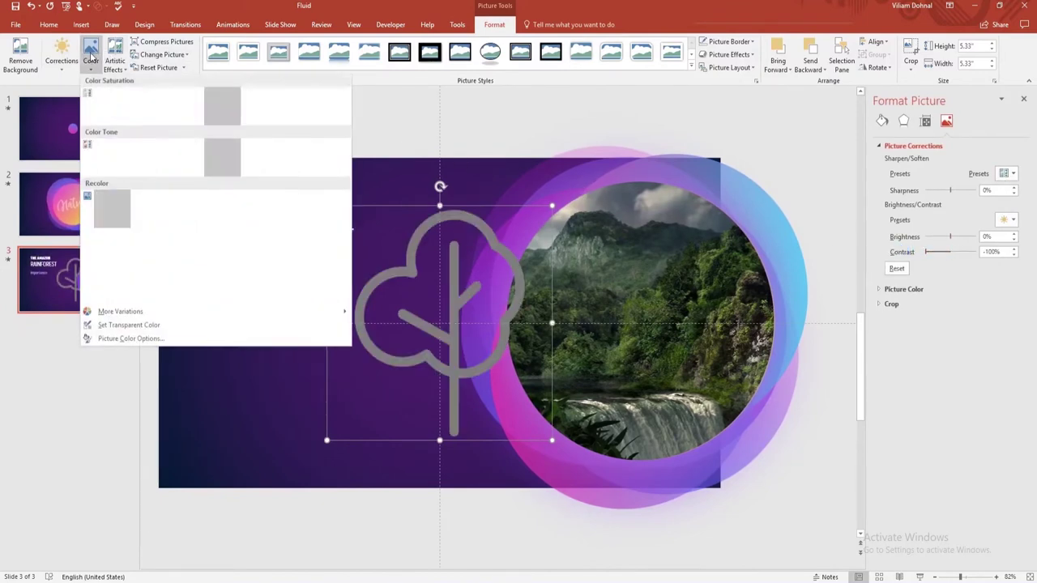
pyautogui.click(260, 212)
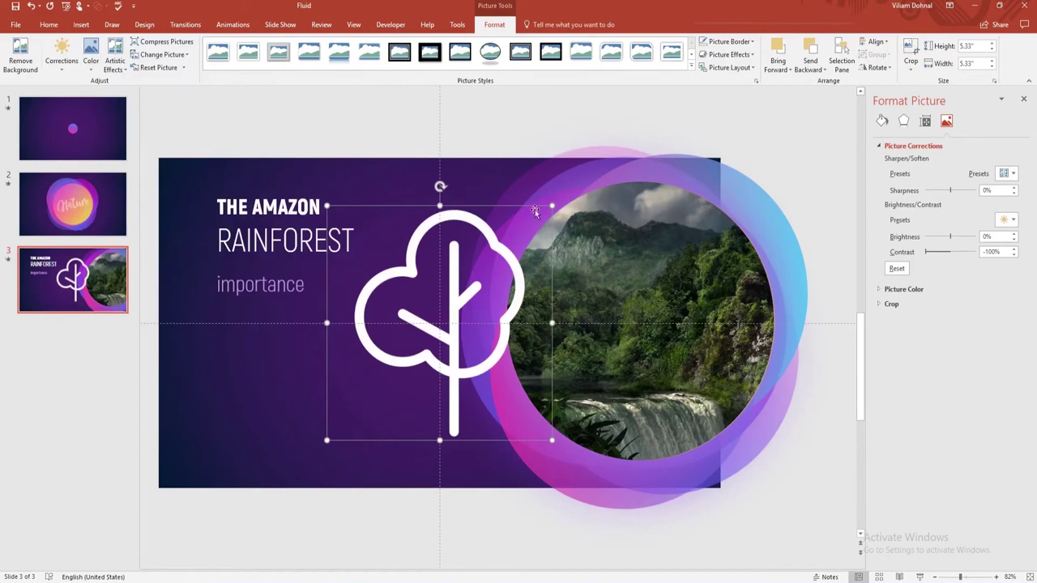
pyautogui.moveTo(552, 205)
pyautogui.mouseDown()
pyautogui.moveTo(371, 395)
pyautogui.moveTo(233, 324)
pyautogui.mouseUp()
pyautogui.press('Escape')
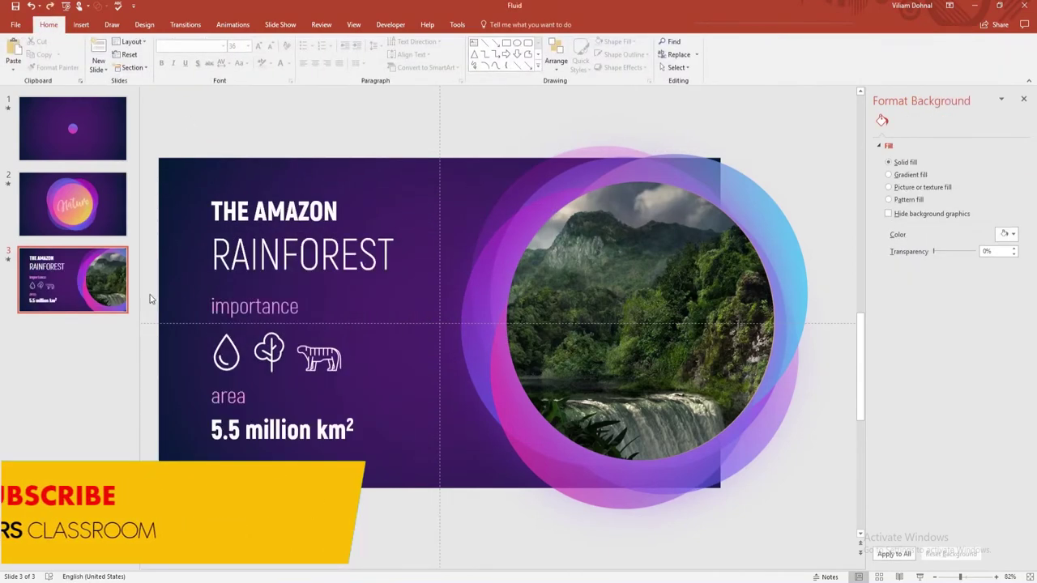
# Duplicate slide 3, paste the toucan photo, and move the old text and icons above the slide
pyautogui.hotkey('ctrl', 'd')
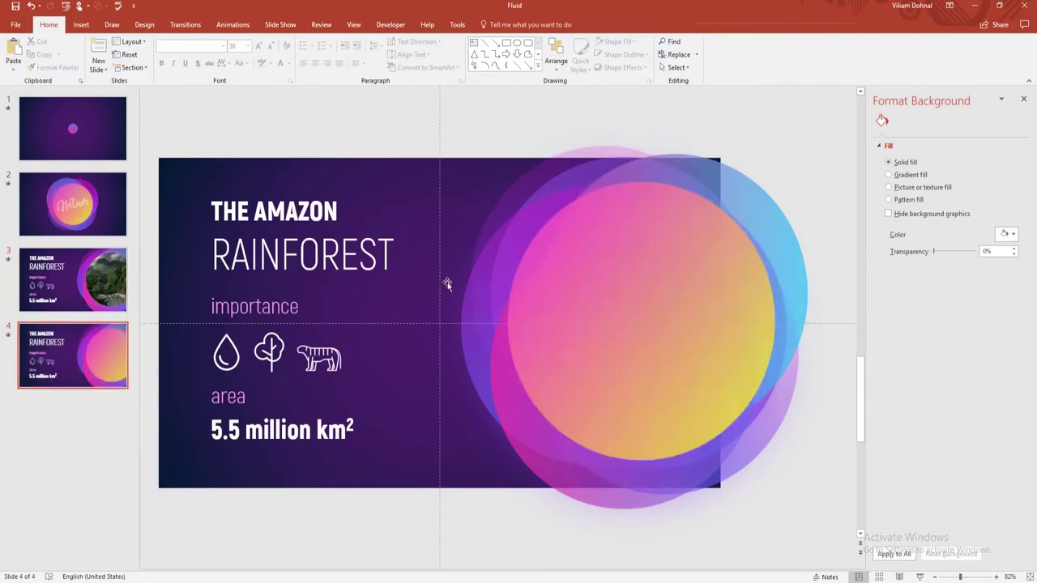
pyautogui.hotkey('ctrl', 'v')
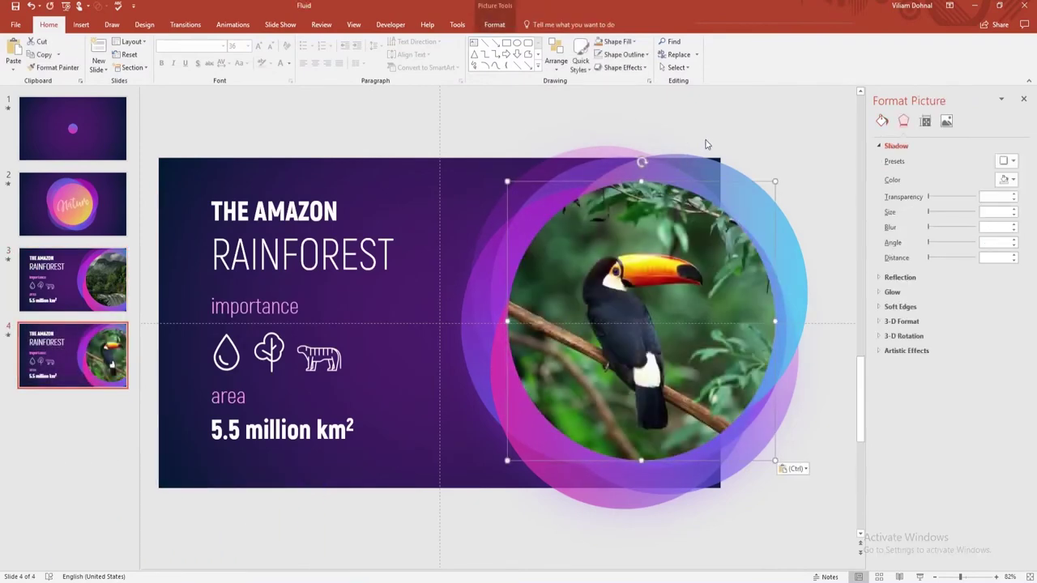
pyautogui.moveTo(191, 131); pyautogui.dragTo(443, 520)
pyautogui.click(935, 576)
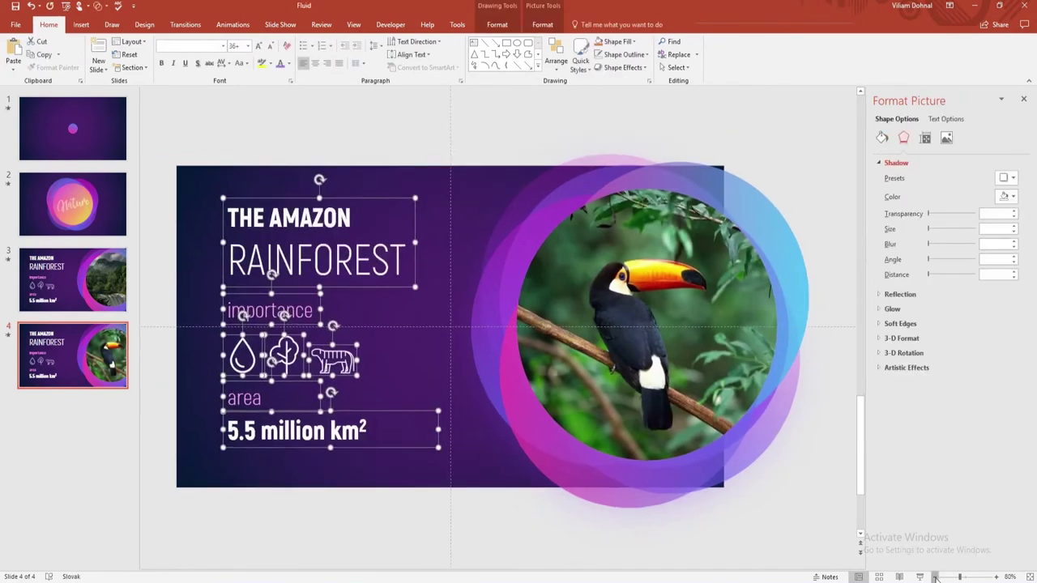
pyautogui.click(935, 577)
pyautogui.click(935, 577)
pyautogui.click(935, 577)
pyautogui.click(935, 577)
pyautogui.moveTo(468, 243); pyautogui.dragTo(470, 126)
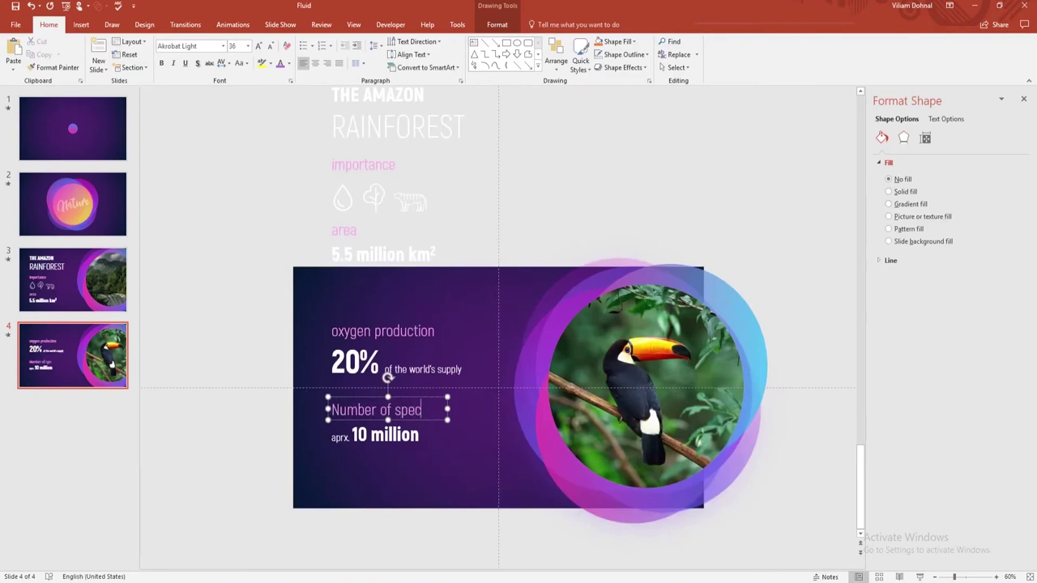
# Undo the auto-capitalization of 'number' and select all the new stats text boxes
pyautogui.click(340, 427)
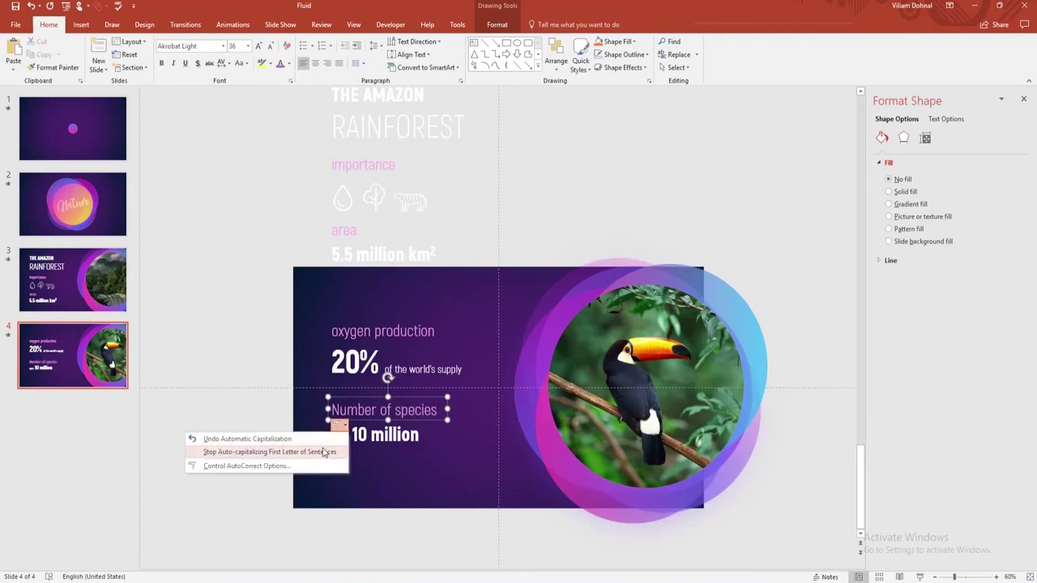
pyautogui.click(244, 432)
pyautogui.moveTo(248, 295); pyautogui.dragTo(496, 499)
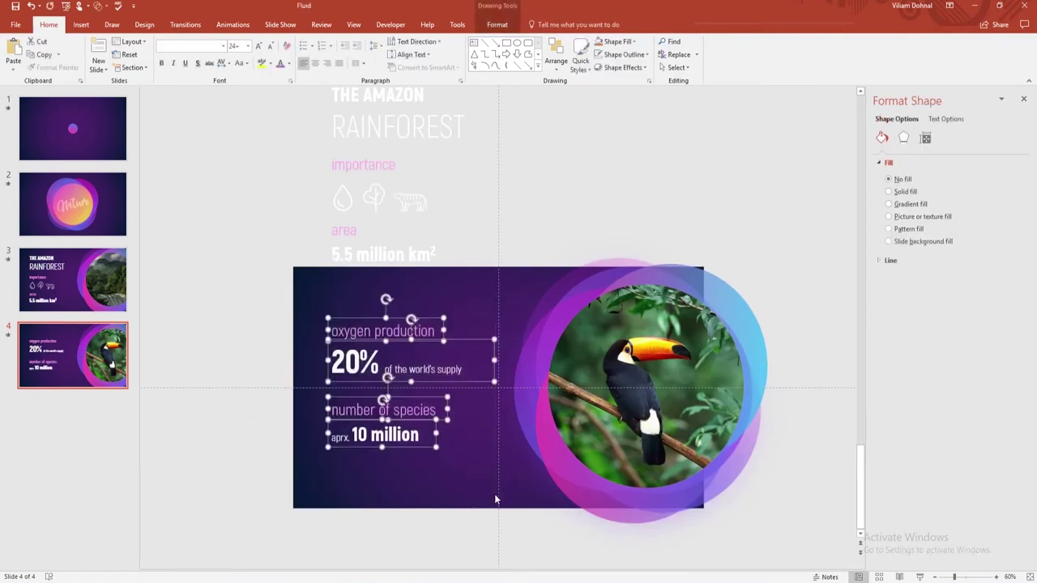
# Paste the stats text onto slide 3 just below the slide, alongside the selected forest photo
pyautogui.click(61, 284)
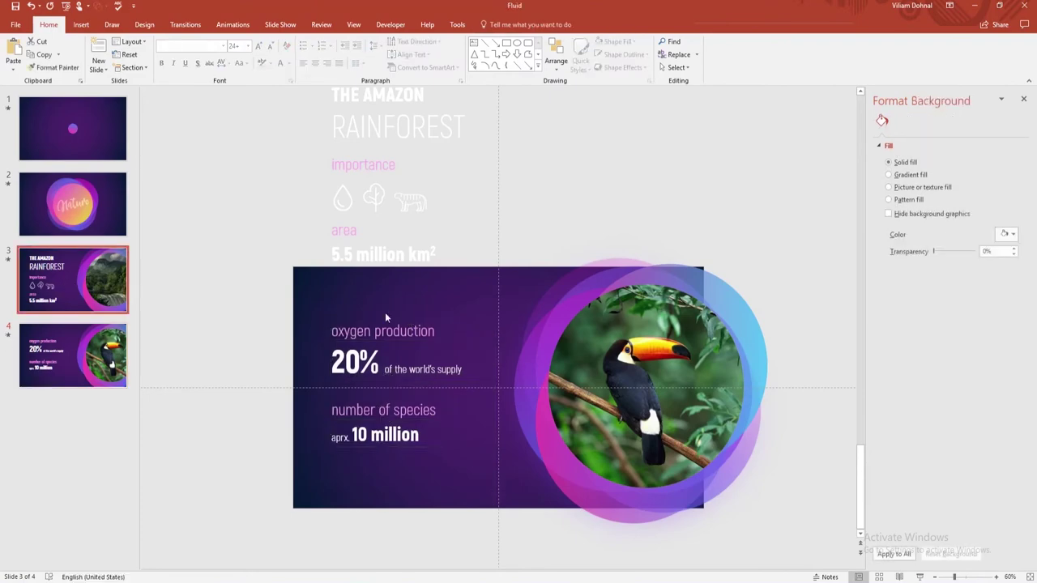
pyautogui.hotkey('ctrl', 'v')
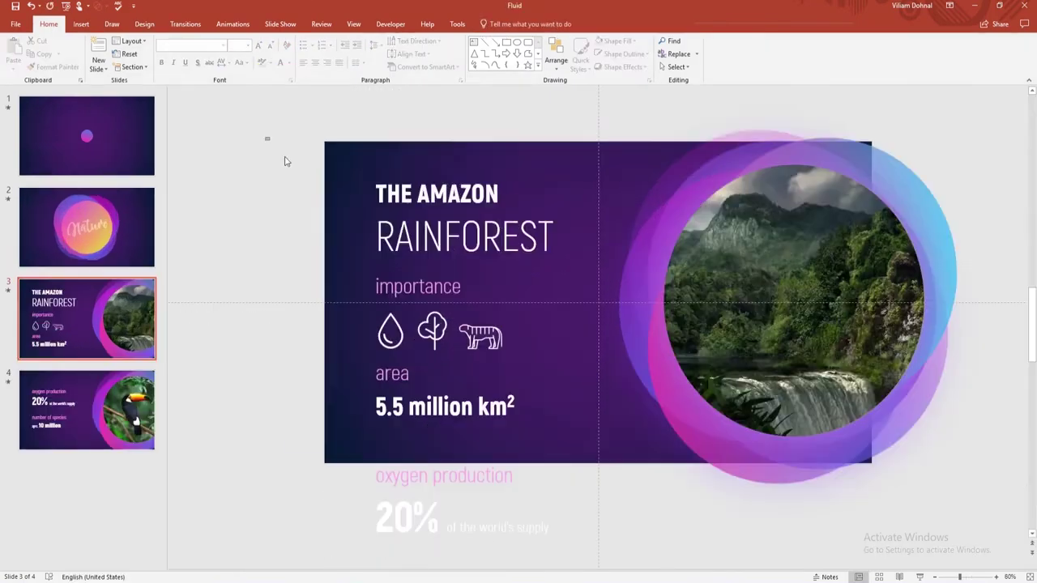
pyautogui.moveTo(265, 138); pyautogui.dragTo(621, 440)
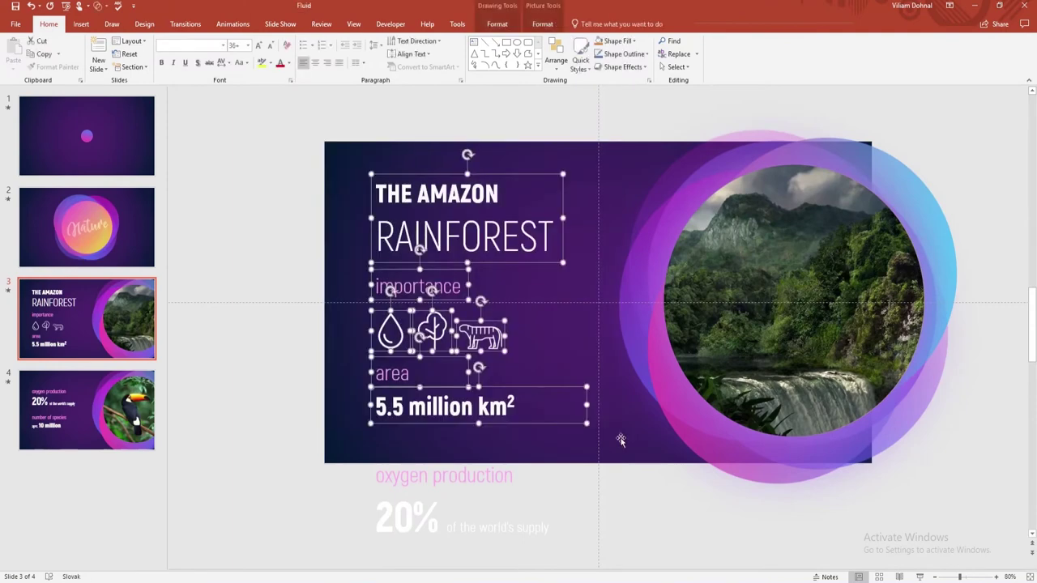
pyautogui.keyDown('shift'); pyautogui.click(792, 249); pyautogui.keyUp('shift')
pyautogui.click(233, 24)
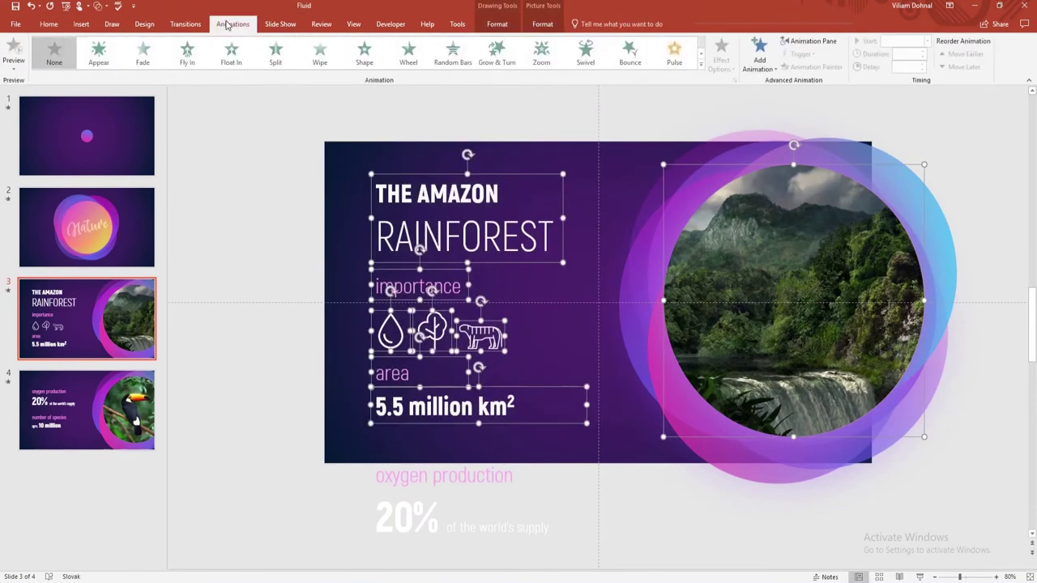
# Give the selected objects a Fade entrance starting After Previous, and preview slide 3
pyautogui.click(759, 54)
pyautogui.click(810, 101)
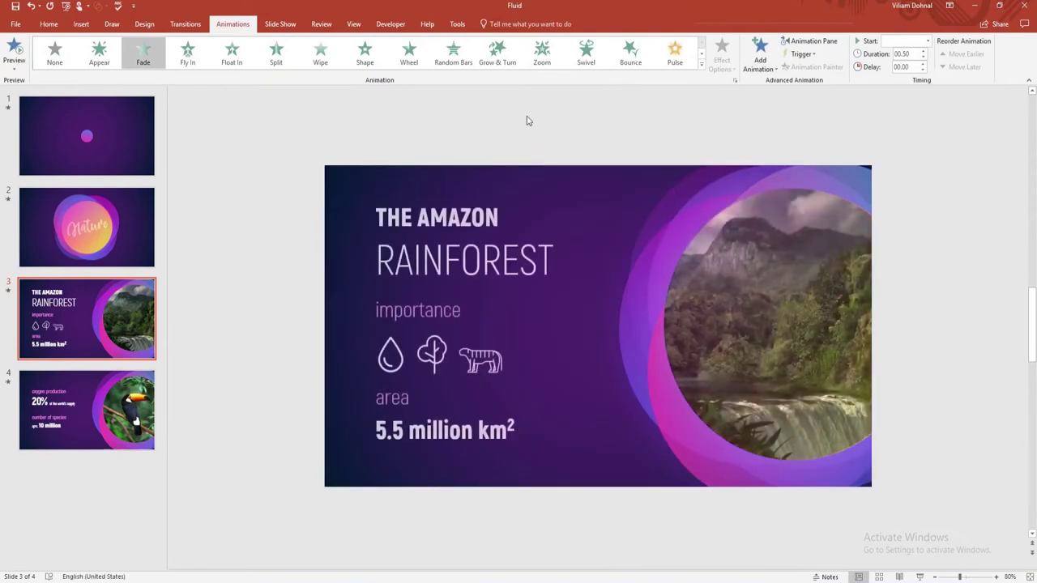
pyautogui.click(817, 43)
pyautogui.click(1023, 223)
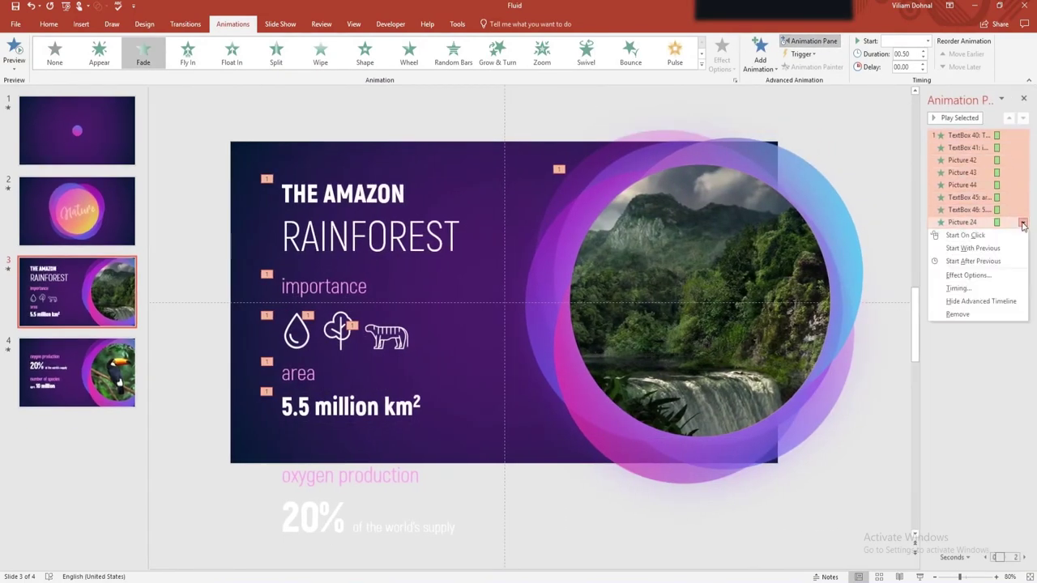
pyautogui.click(973, 261)
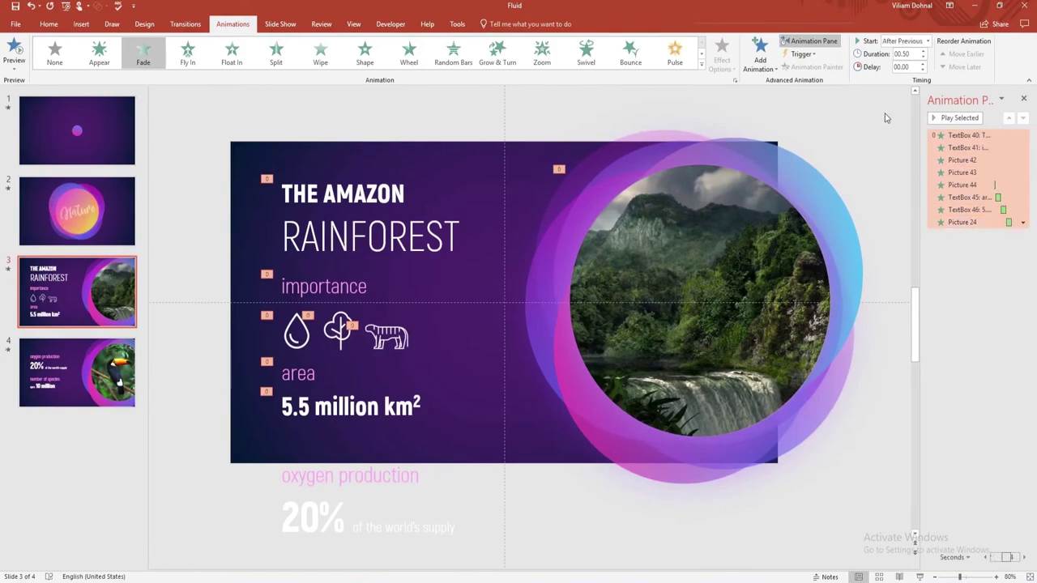
pyautogui.hotkey('shift', 'F5')
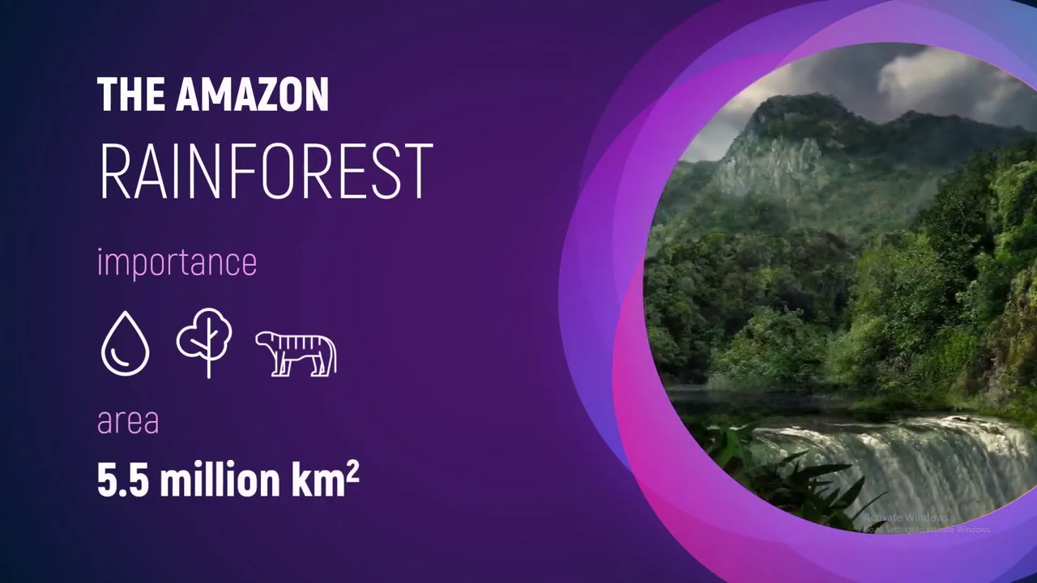
pyautogui.press('Escape')
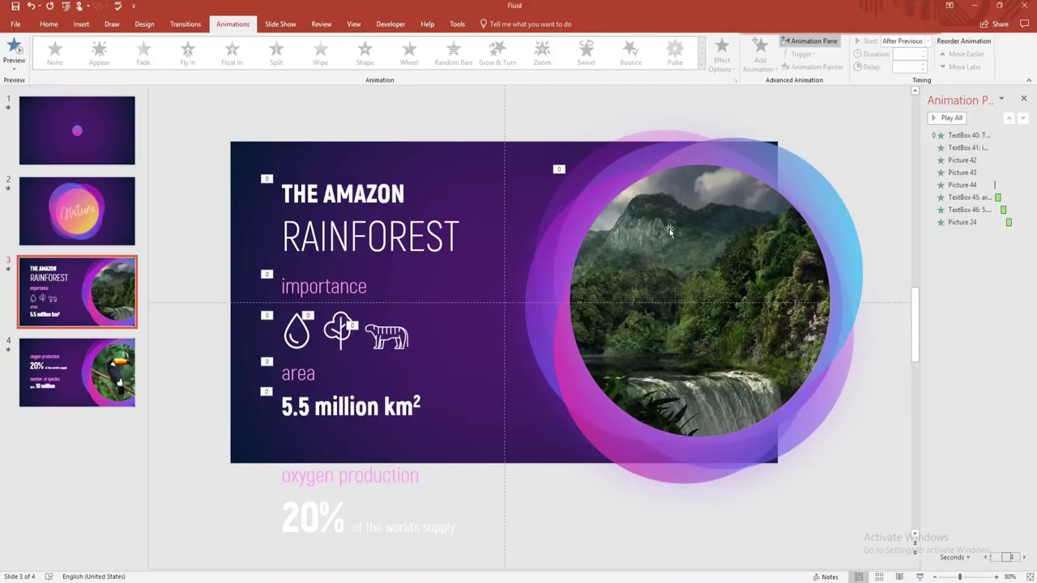
# Reorder the animations so the photo plays first and the tree icon follows the next icon
pyautogui.click(665, 225)
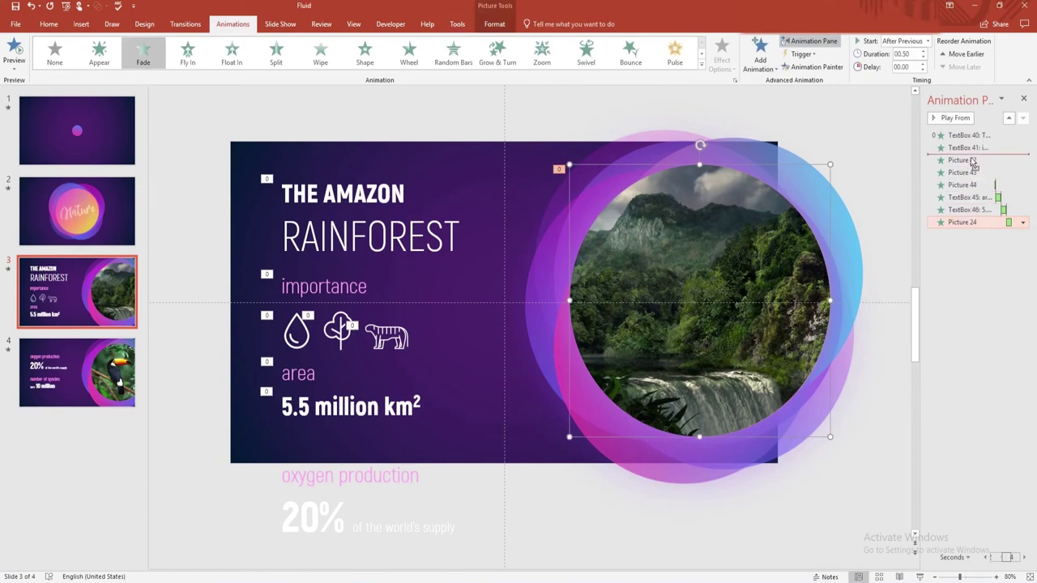
pyautogui.moveTo(972, 137); pyautogui.dragTo(970, 135)
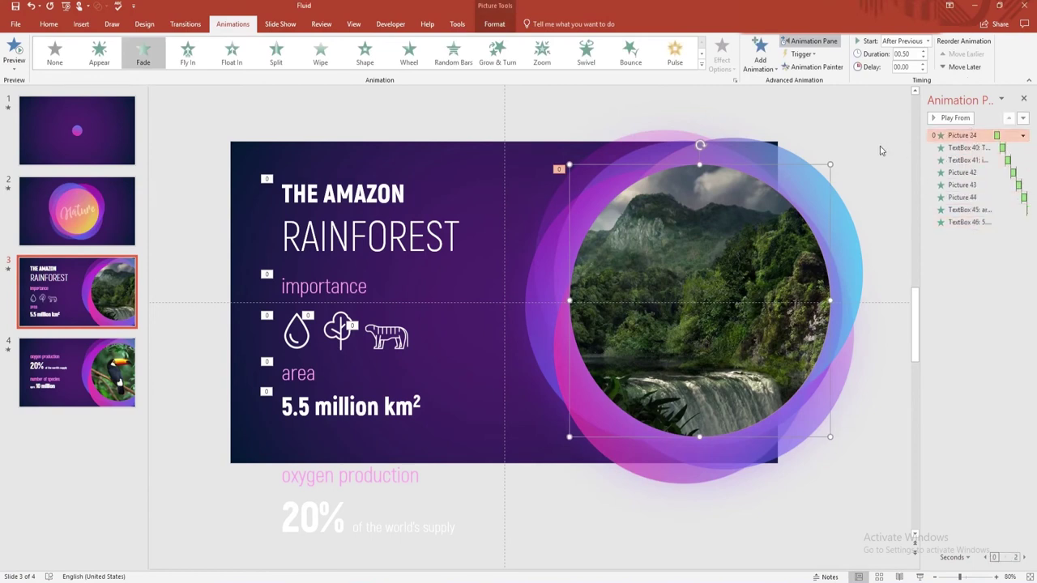
pyautogui.click(305, 346)
pyautogui.click(336, 333)
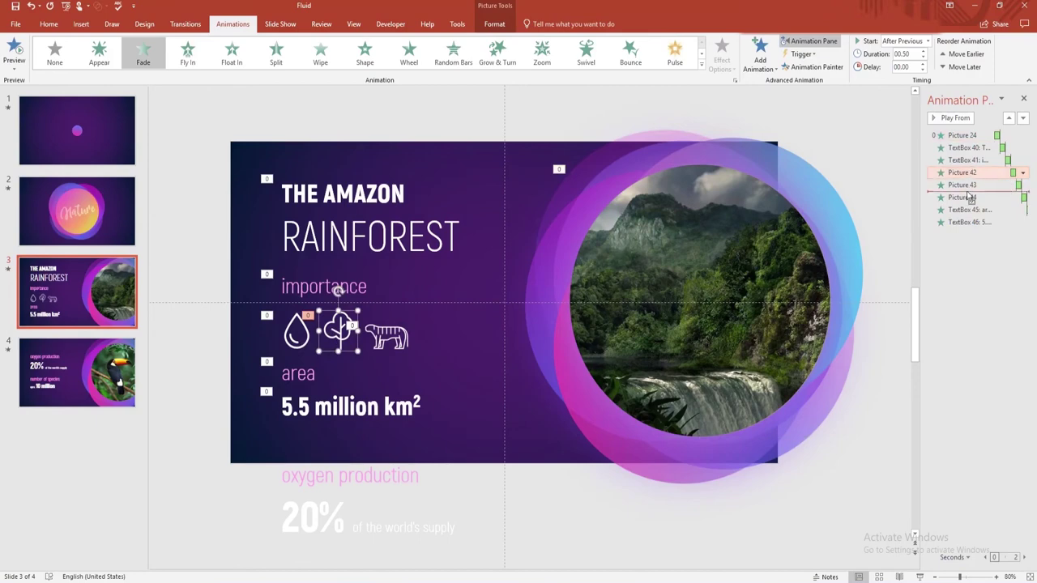
pyautogui.moveTo(970, 197); pyautogui.dragTo(969, 194)
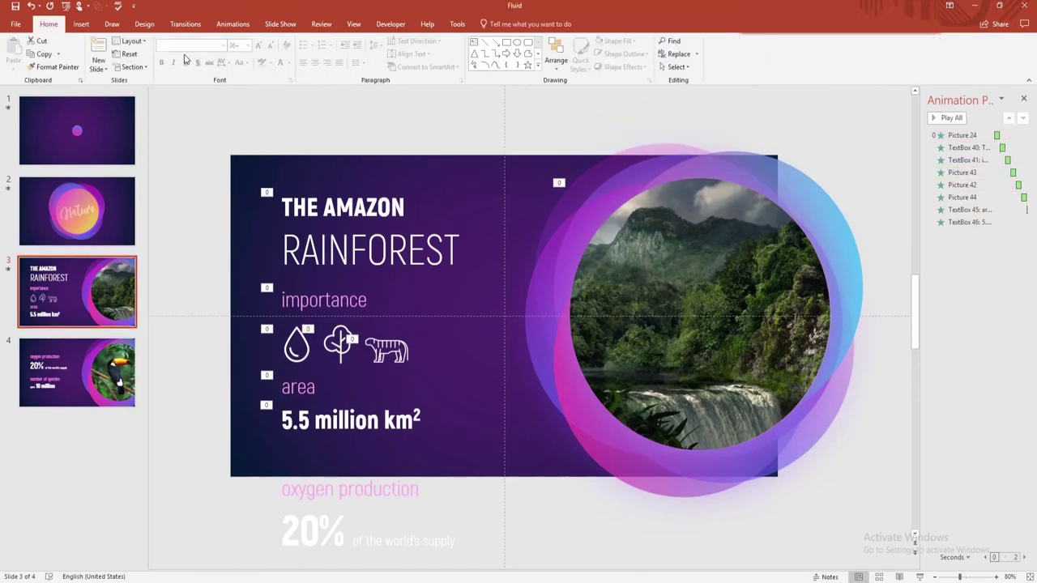
# Apply the Morph transition to slides 3 and 4, then start the show from slide 3
pyautogui.click(179, 25)
pyautogui.click(99, 50)
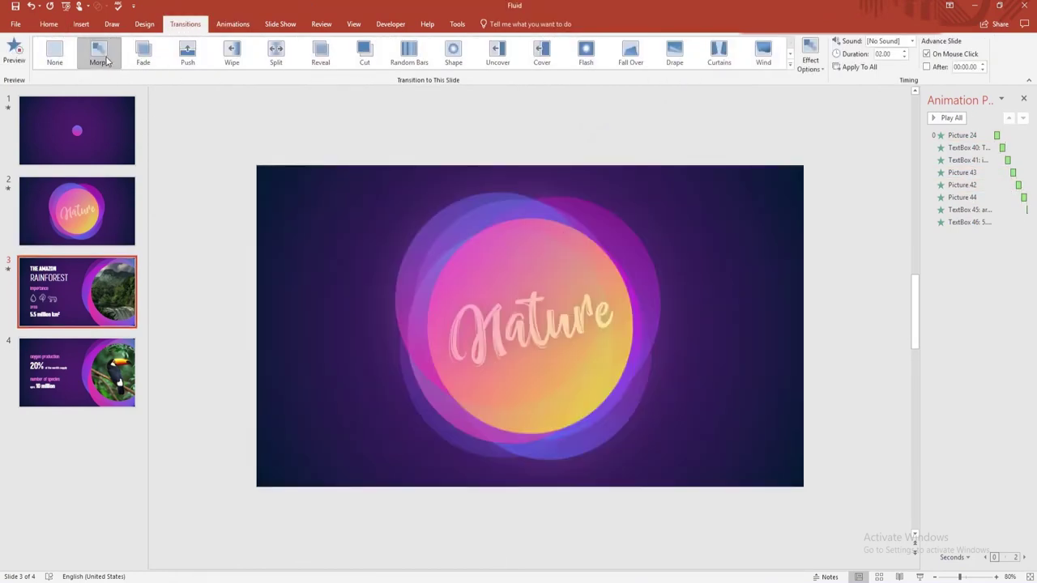
pyautogui.click(108, 372)
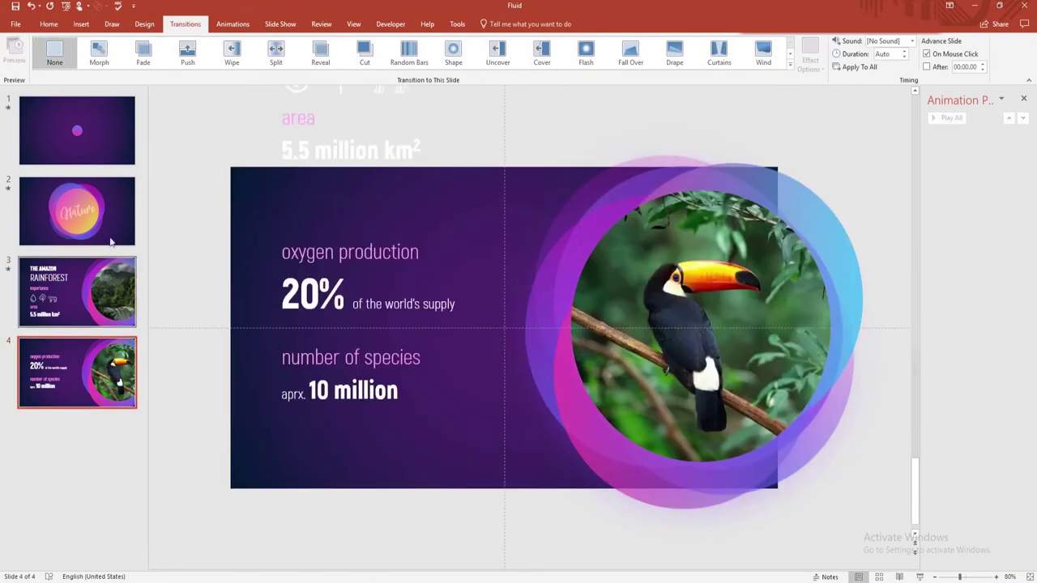
pyautogui.click(102, 55)
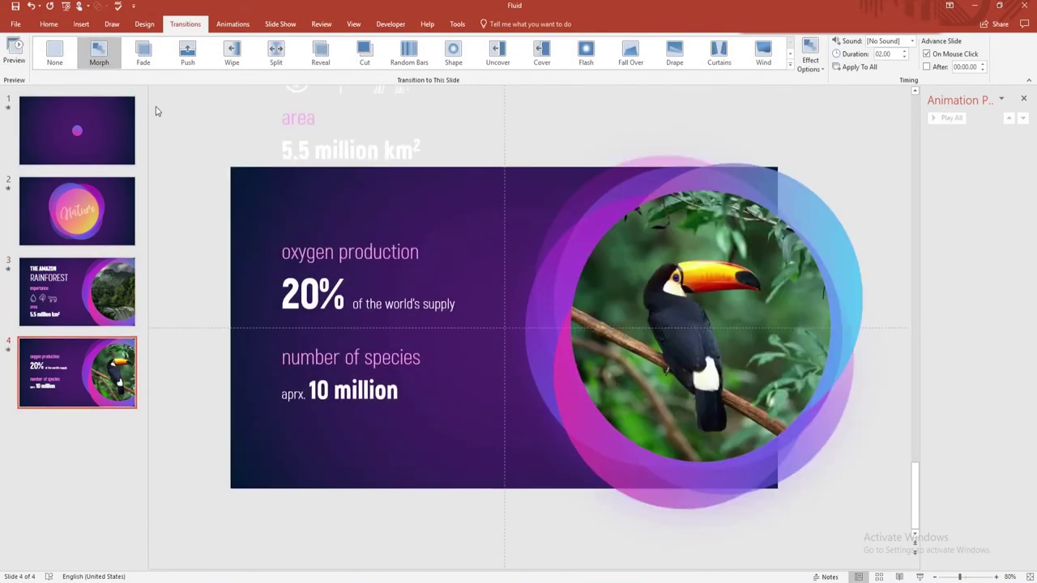
pyautogui.click(113, 308)
pyautogui.hotkey('shift', 'F5')
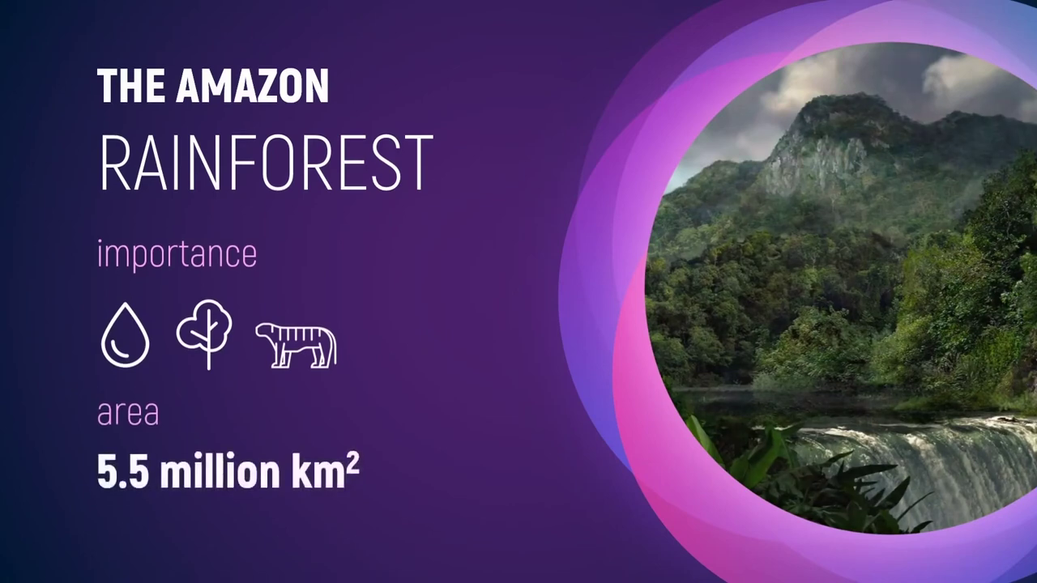
# Advance the slide show from slide 3 to the toucan slide 4
pyautogui.click(114, 308)
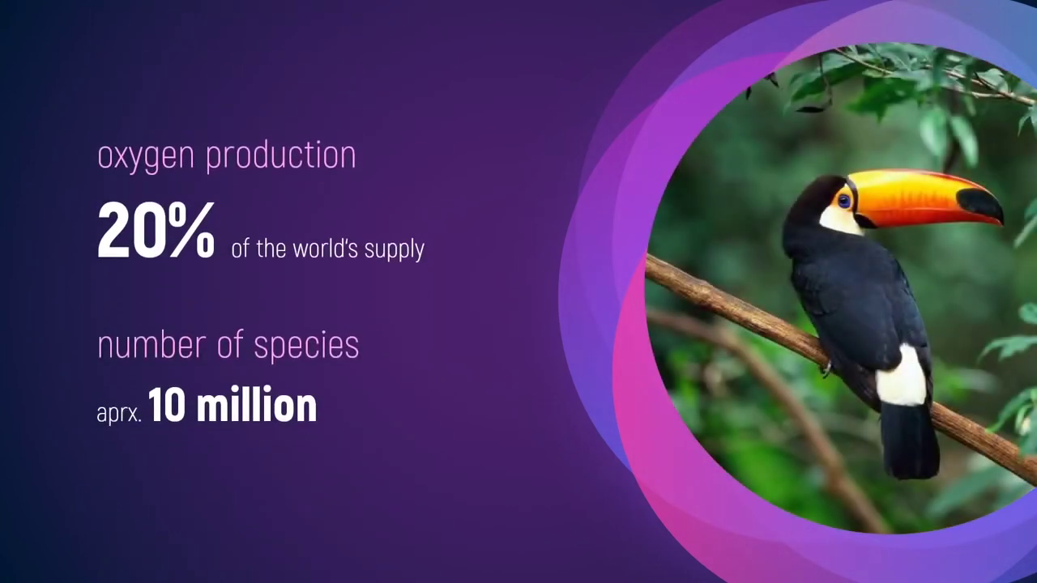